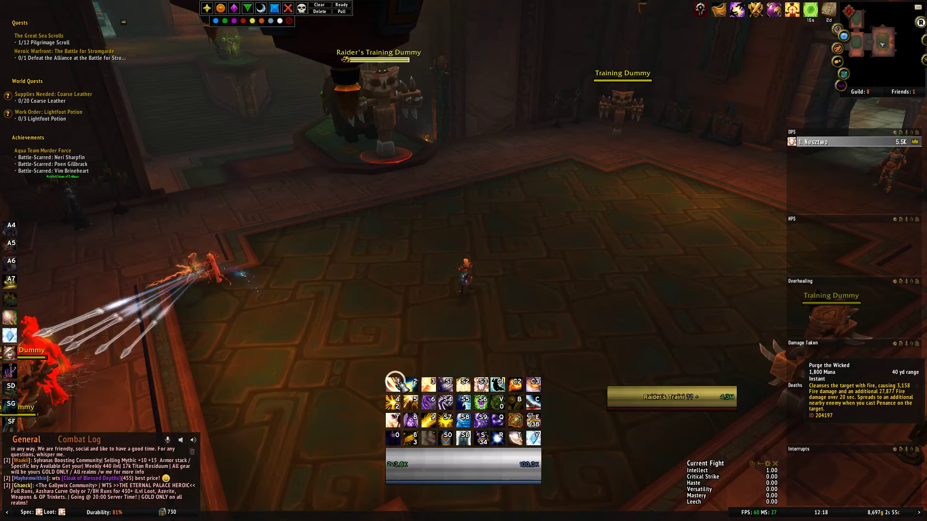
# - Cast Power Word: Fortitude on the character, inspect the buff, and remove it again
pyautogui.moveTo(497, 215); pyautogui.dragTo(497, 214)
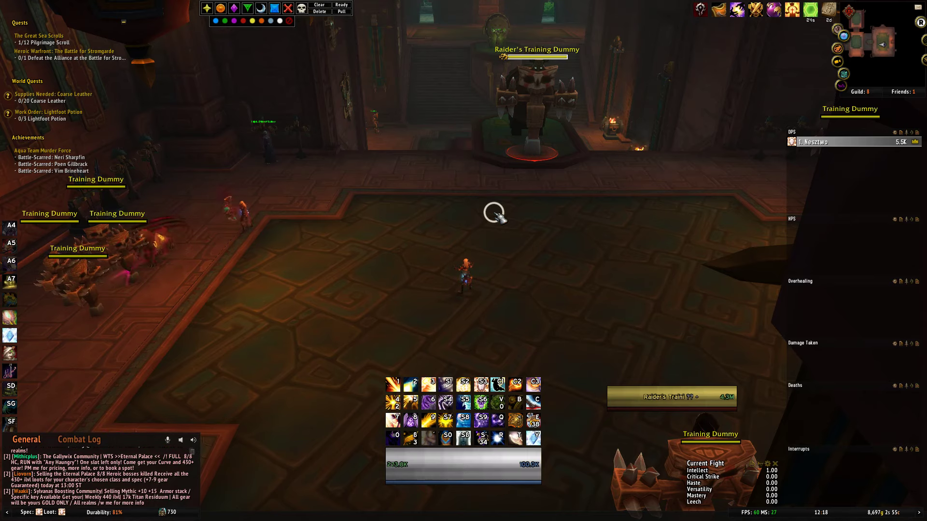
pyautogui.moveTo(478, 202); pyautogui.dragTo(479, 203)
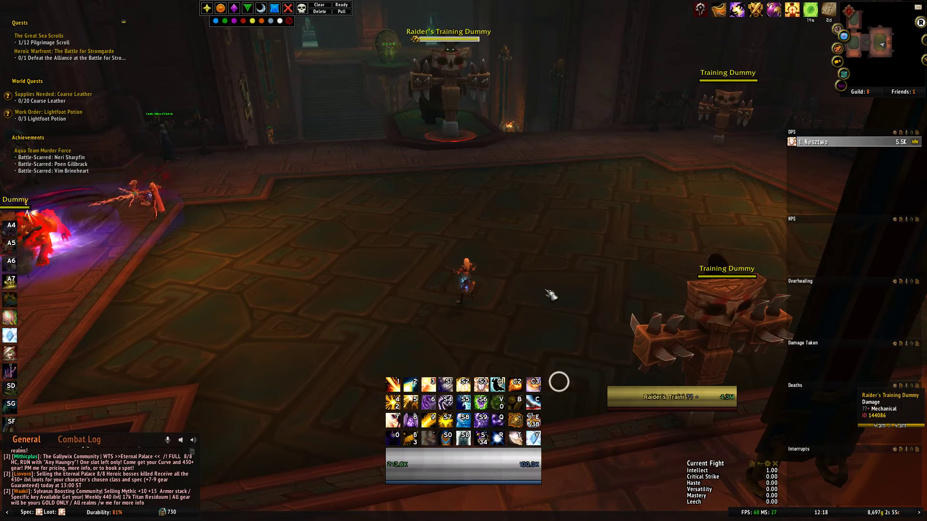
pyautogui.click(529, 436)
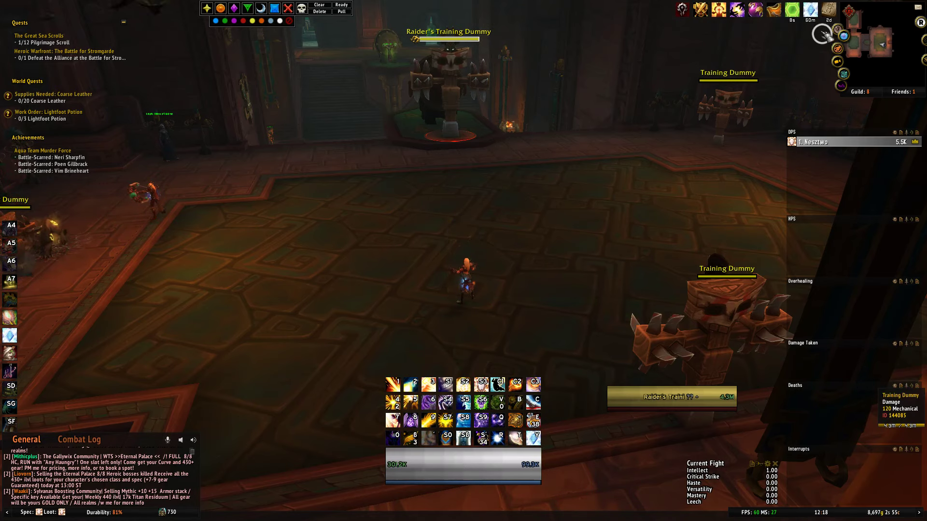
pyautogui.moveTo(812, 20)
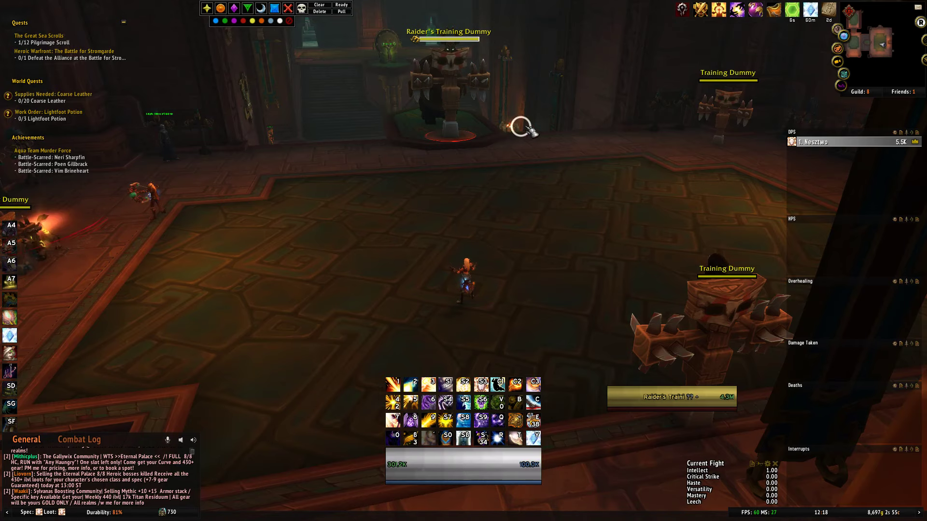
pyautogui.moveTo(487, 199); pyautogui.dragTo(486, 198)
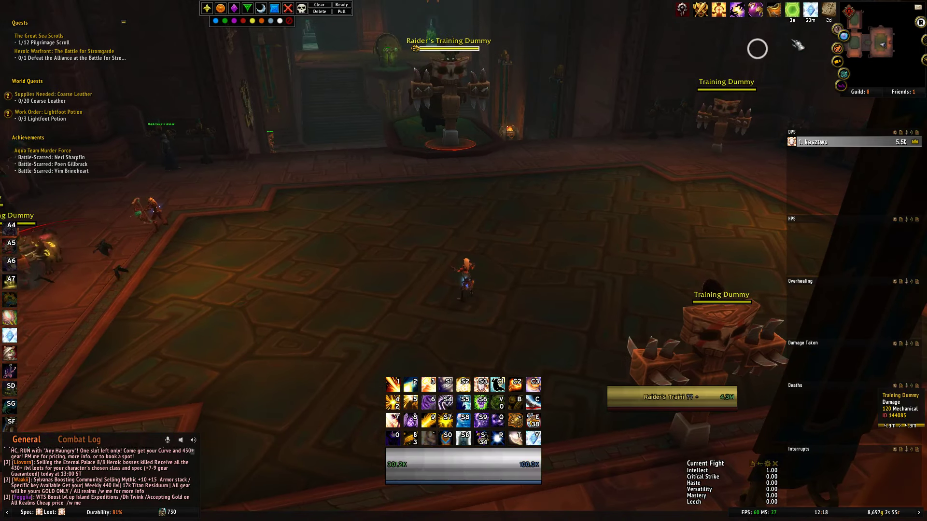
pyautogui.rightClick(811, 11)
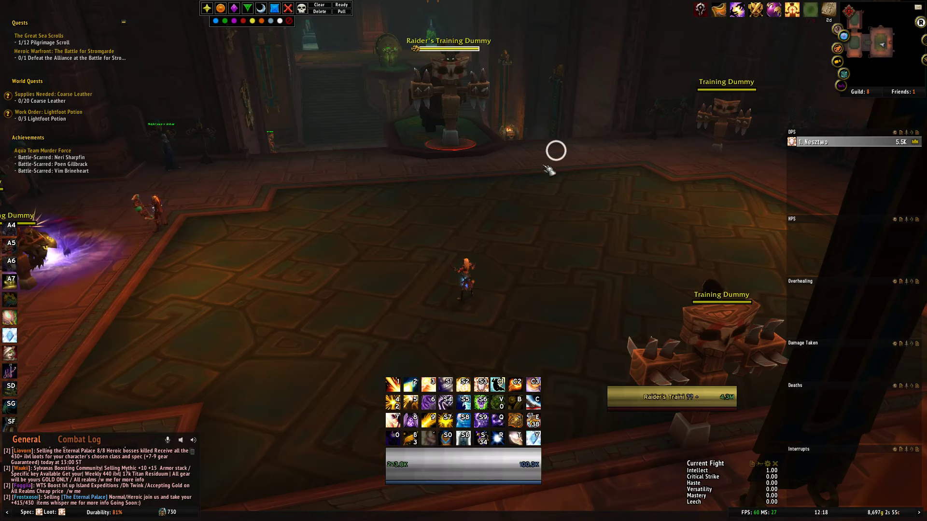
pyautogui.moveTo(555, 149); pyautogui.dragTo(540, 164)
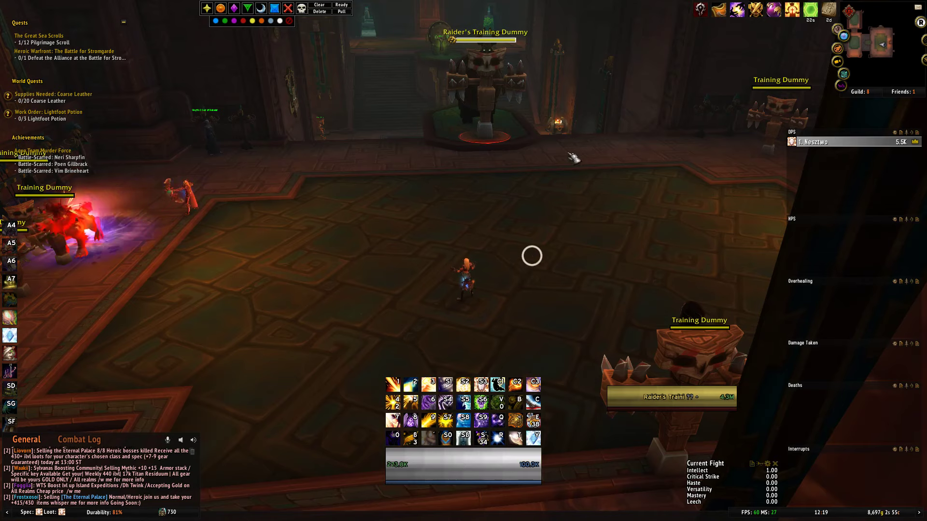
# - Open the WeakAuras options with /wa and create a new icon aura named Power Word: Fortitude
pyautogui.press('Return')
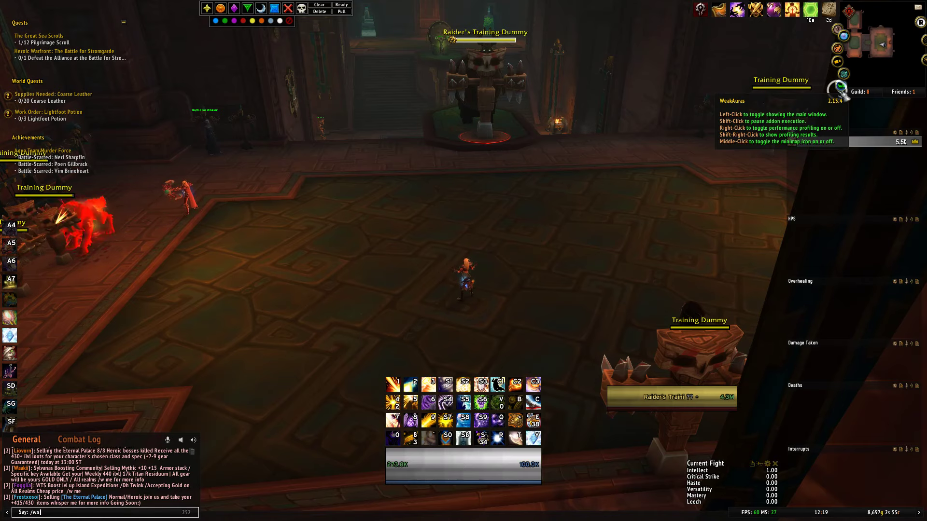
pyautogui.write('/wa')
pyautogui.press('Return')
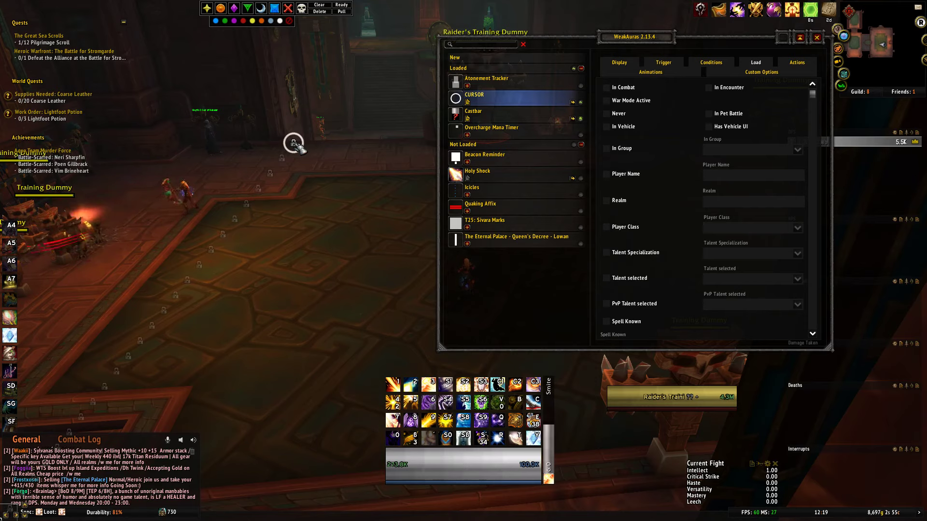
pyautogui.click(483, 58)
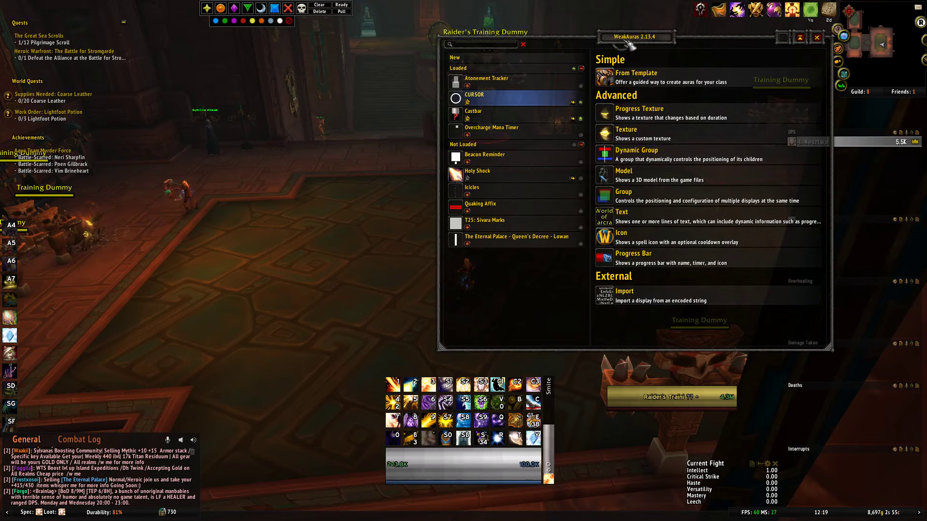
pyautogui.moveTo(633, 42); pyautogui.dragTo(755, 40)
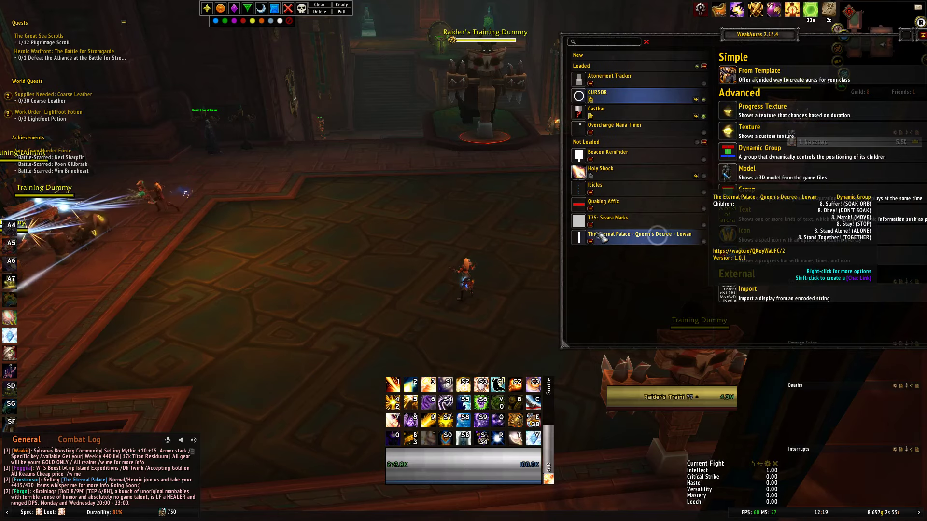
pyautogui.click(753, 238)
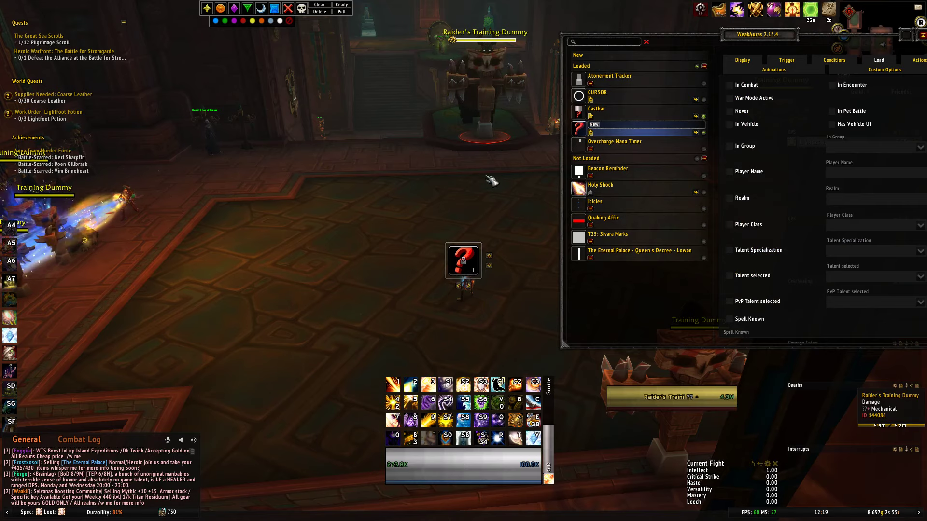
pyautogui.write('Power Word: Fortitude')
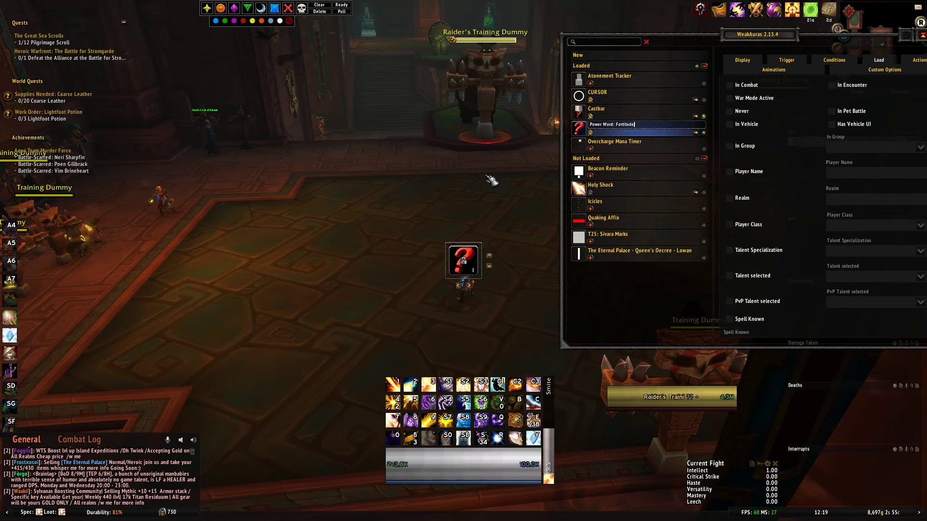
pyautogui.press('Return')
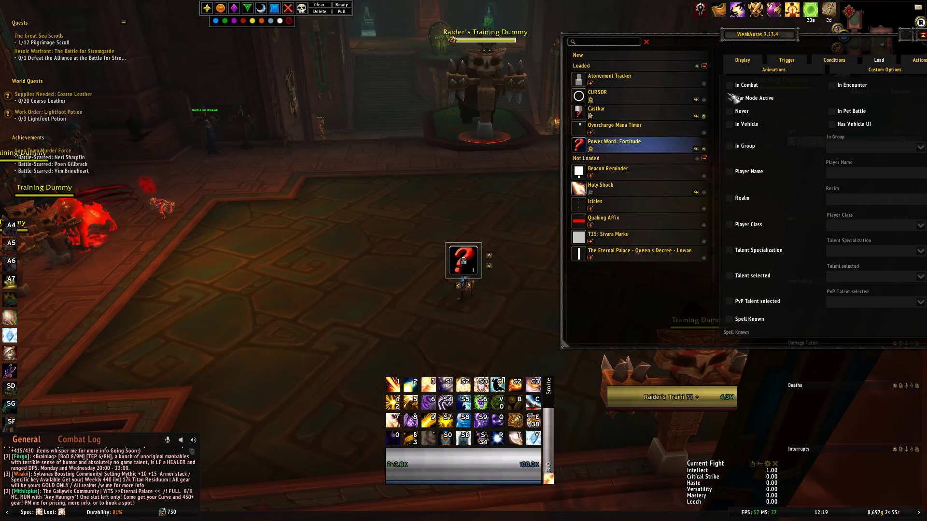
# - Set the aura's first trigger to match the player buff by the name Power Word: Fortitude
pyautogui.moveTo(778, 47); pyautogui.dragTo(711, 31)
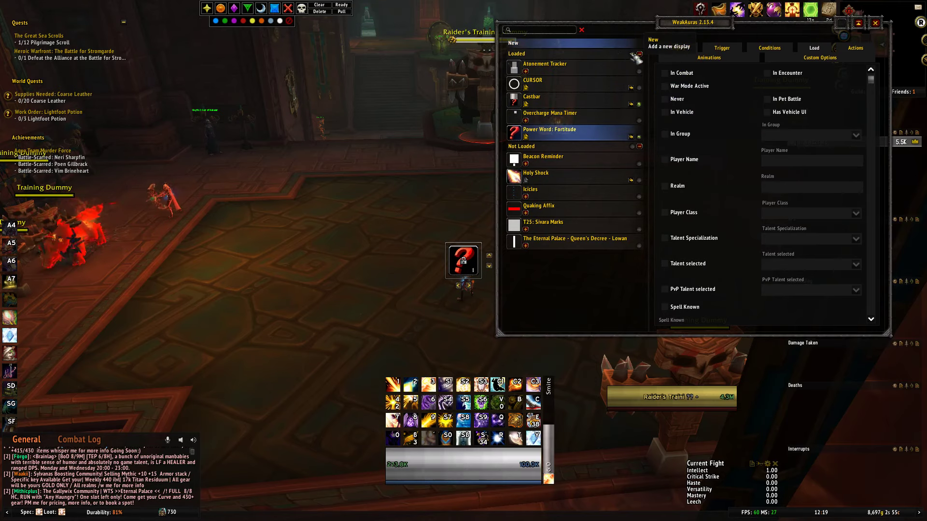
pyautogui.click(731, 49)
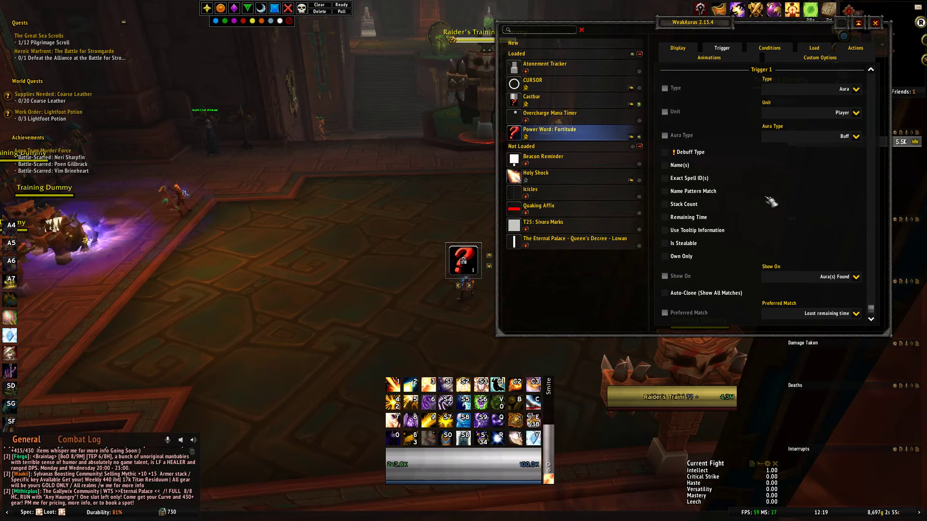
pyautogui.click(665, 166)
pyautogui.click(778, 177)
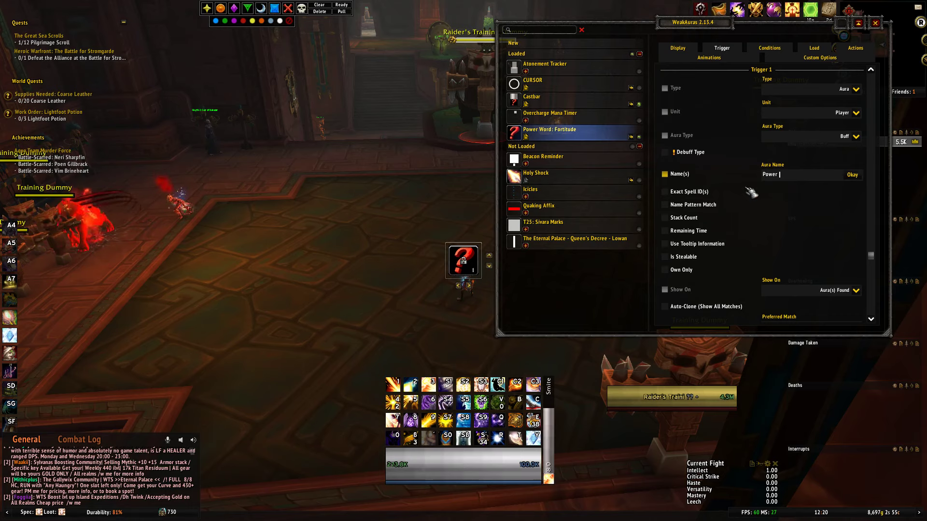
pyautogui.write('WOrd: Fo')
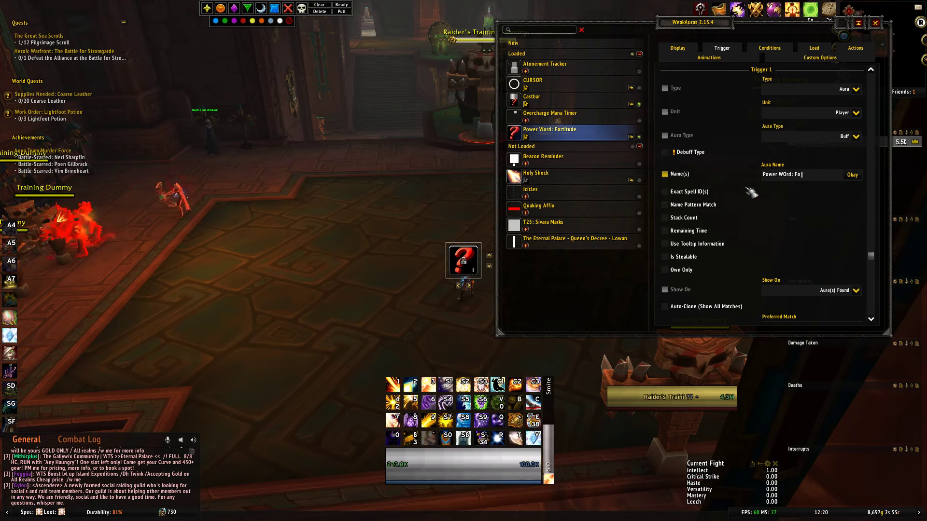
pyautogui.write('rtitude')
pyautogui.press('Return')
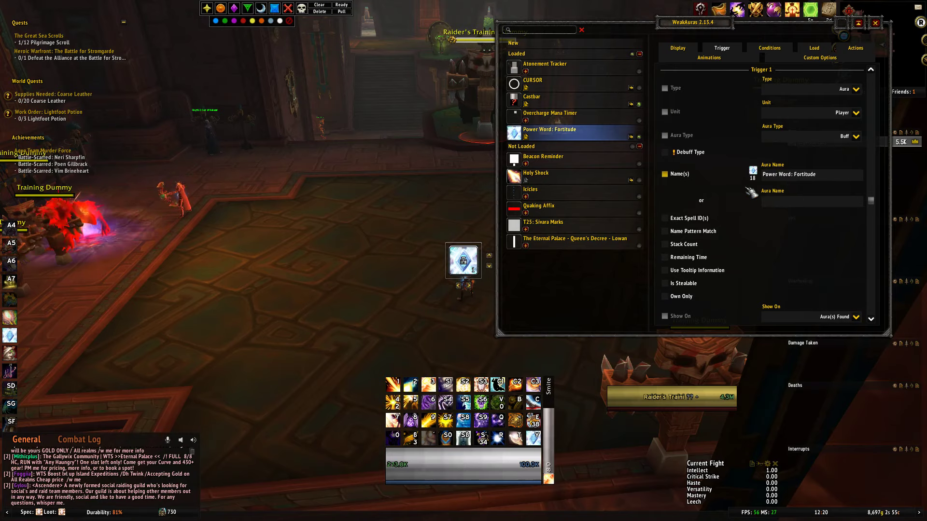
# - Close the WeakAuras options and cast Power Word: Fortitude on the character to test the icon
pyautogui.scroll(-2, 699, 158)
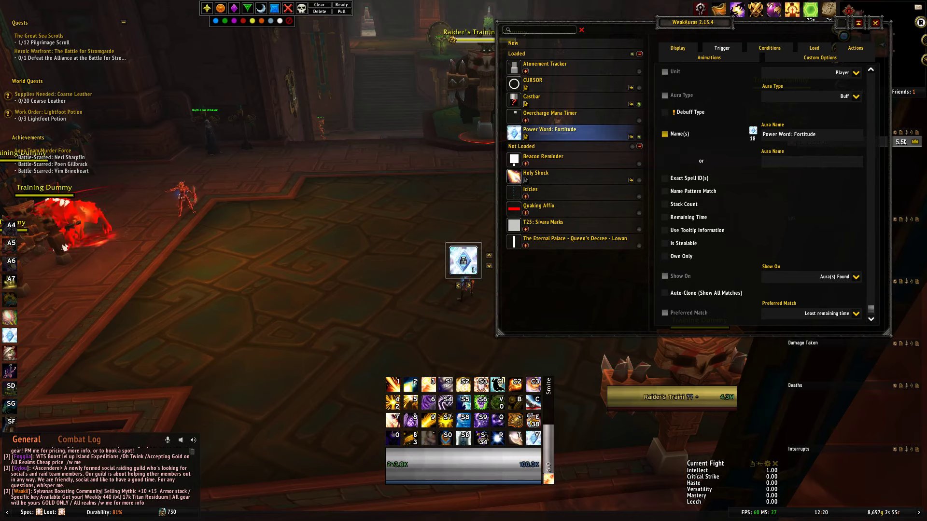
pyautogui.press('w')
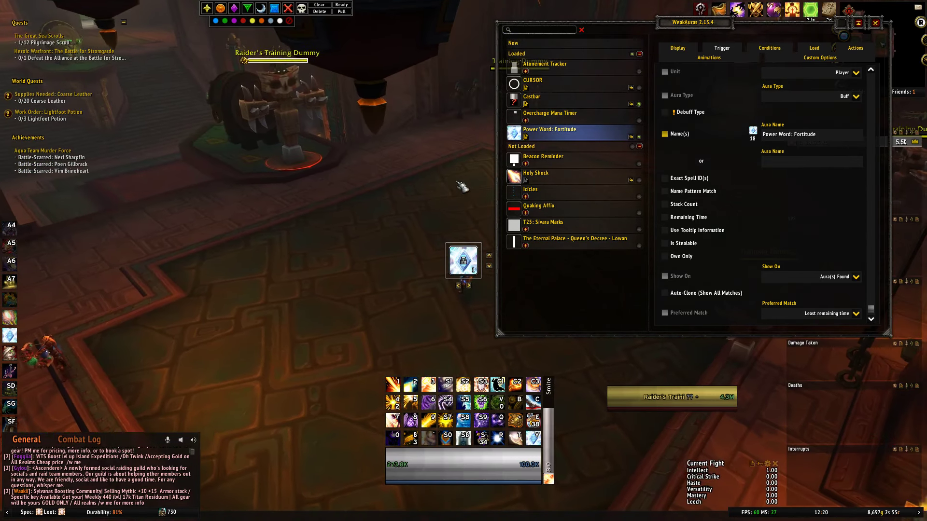
pyautogui.click(879, 28)
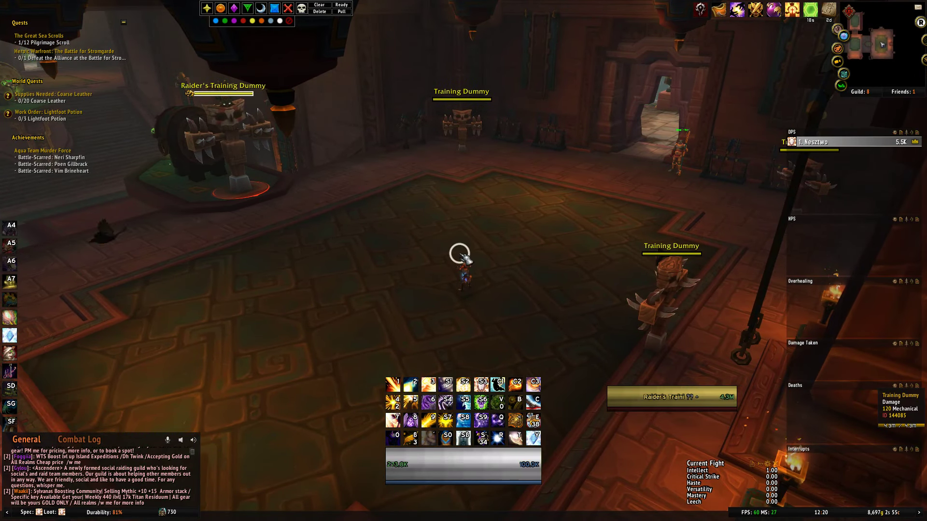
pyautogui.press('y')
pyautogui.moveTo(518, 181)
pyautogui.mouseDown()
pyautogui.moveTo(508, 169)
pyautogui.moveTo(517, 180)
pyautogui.mouseUp()
pyautogui.moveTo(470, 256); pyautogui.dragTo(478, 248)
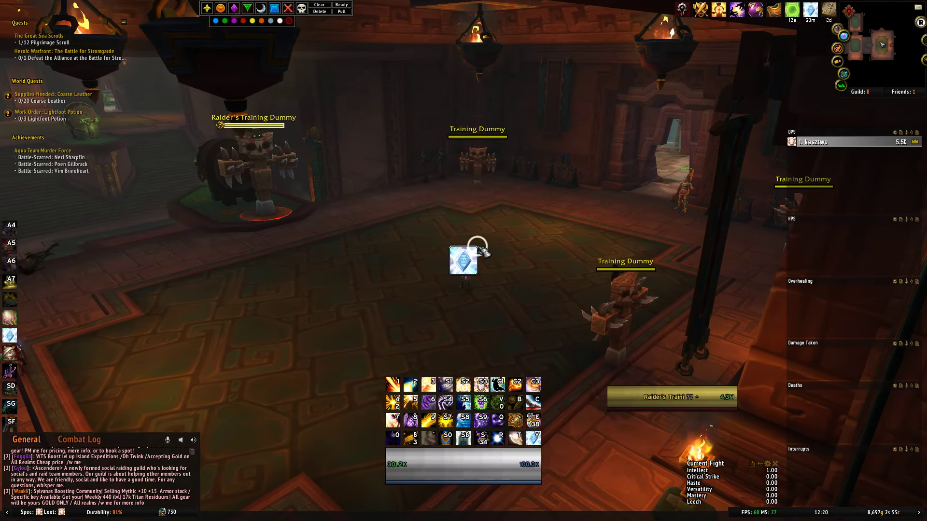
# - Reopen the WeakAuras options with /wa and set the trigger's Show On option to Aura(s) Missing
pyautogui.write('/wa')
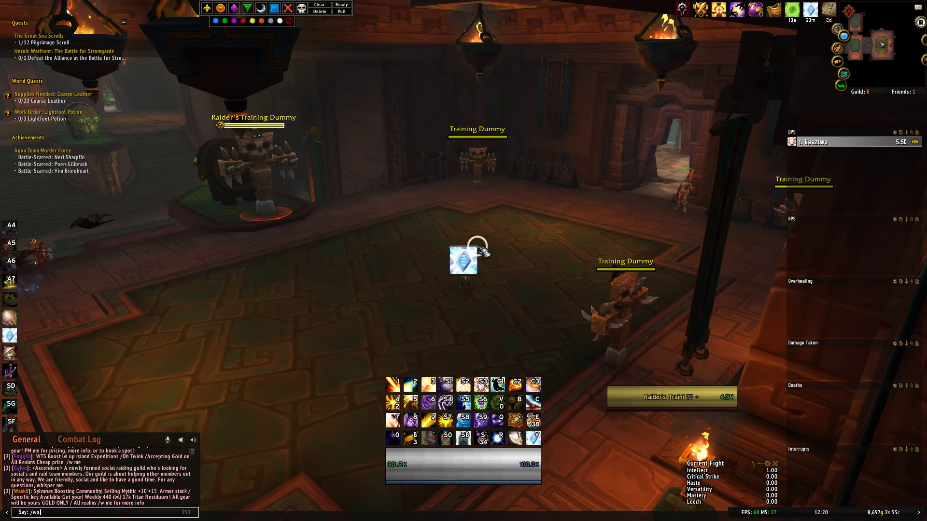
pyautogui.press('Return')
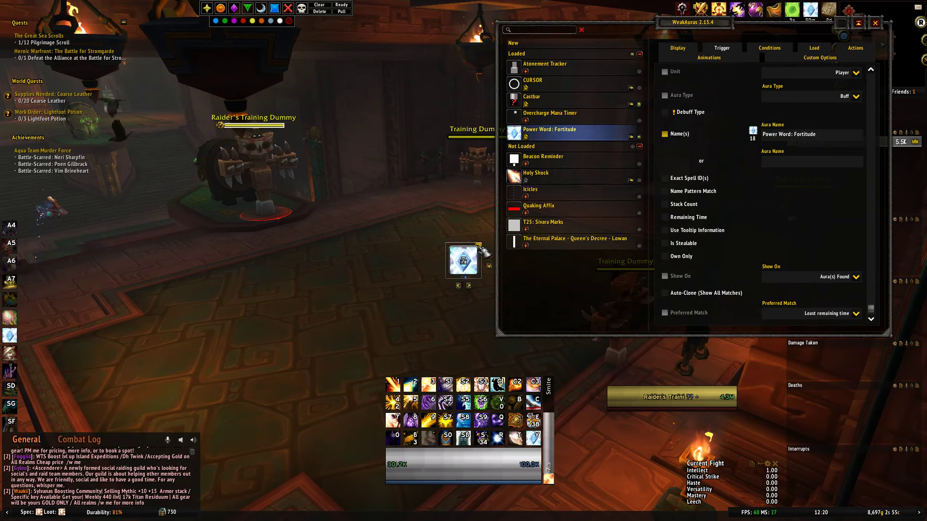
pyautogui.click(855, 277)
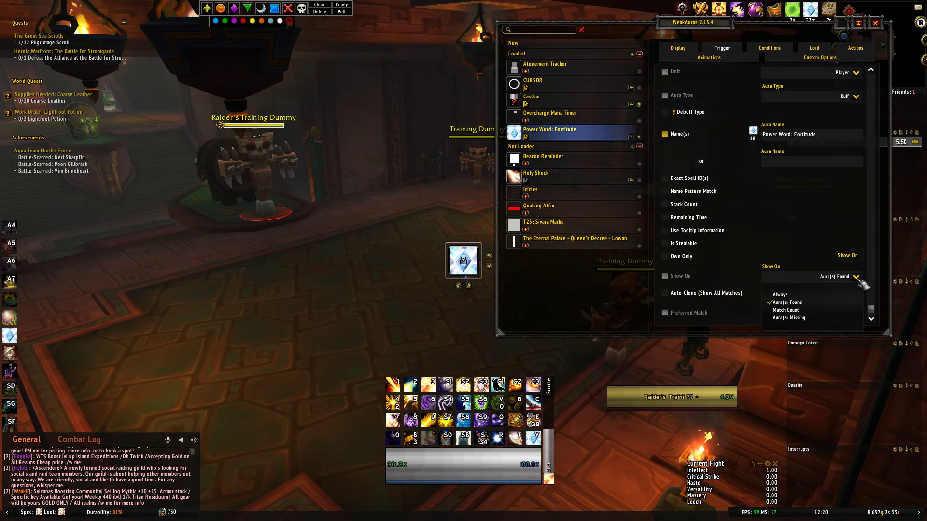
pyautogui.click(789, 318)
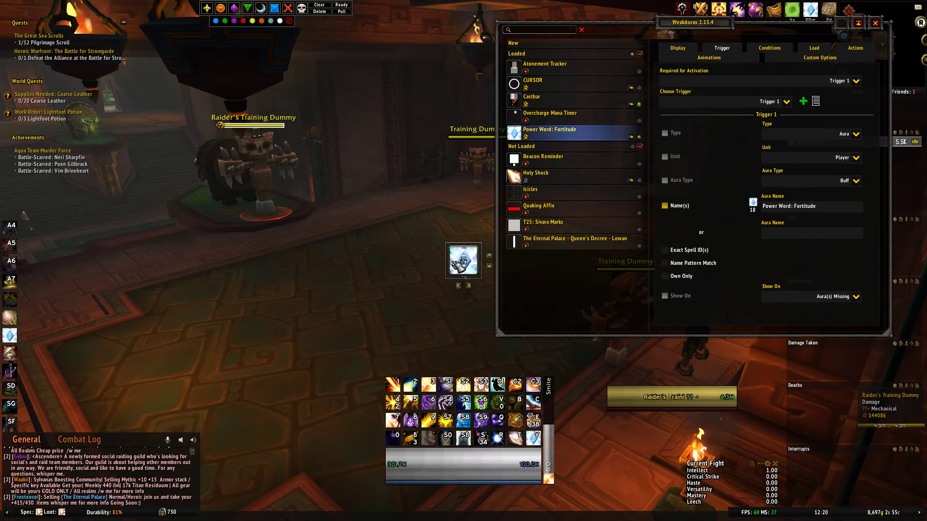
# - Close the options, then remove and recast the Power Word: Fortitude buff to test the missing-buff reminder
pyautogui.click(874, 22)
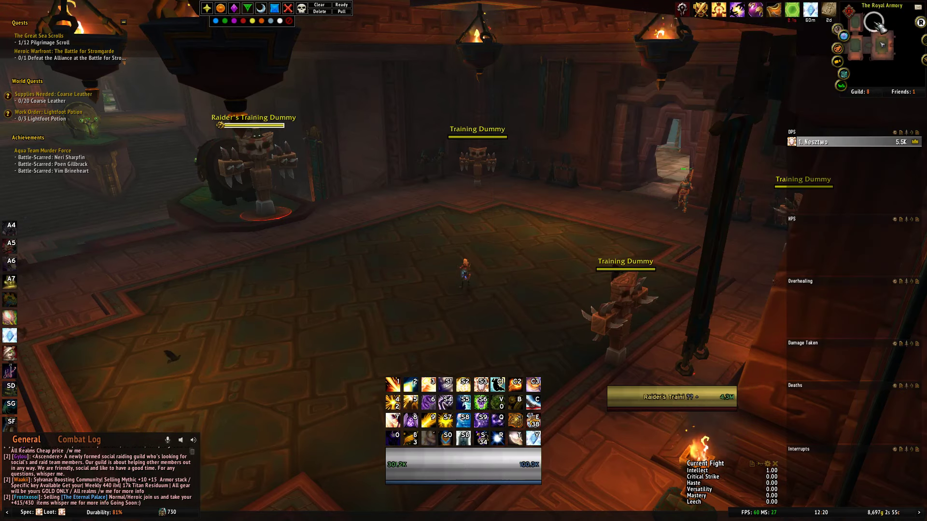
pyautogui.rightClick(810, 10)
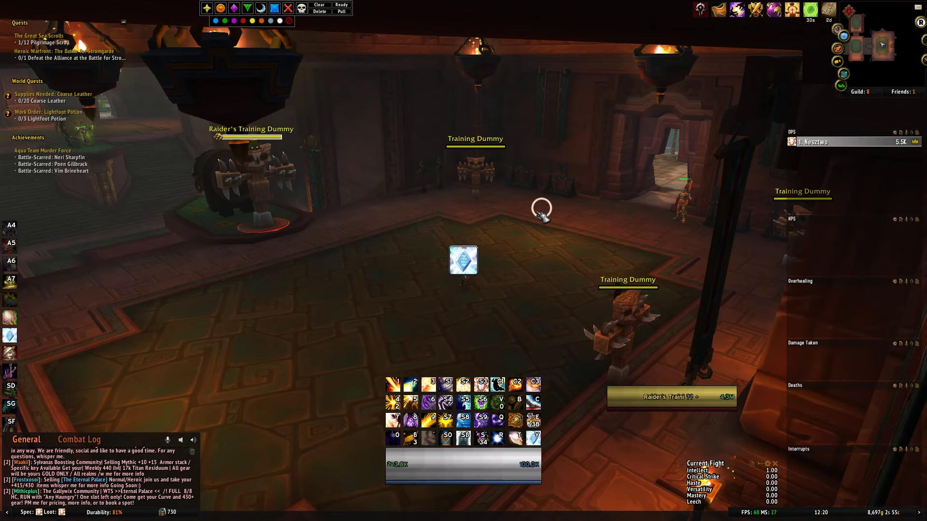
pyautogui.moveTo(542, 210); pyautogui.dragTo(530, 236)
pyautogui.click(535, 437)
# - Reposition the Power Word: Fortitude icon above the character and restrict its loading to the Priest player class
pyautogui.click(841, 85)
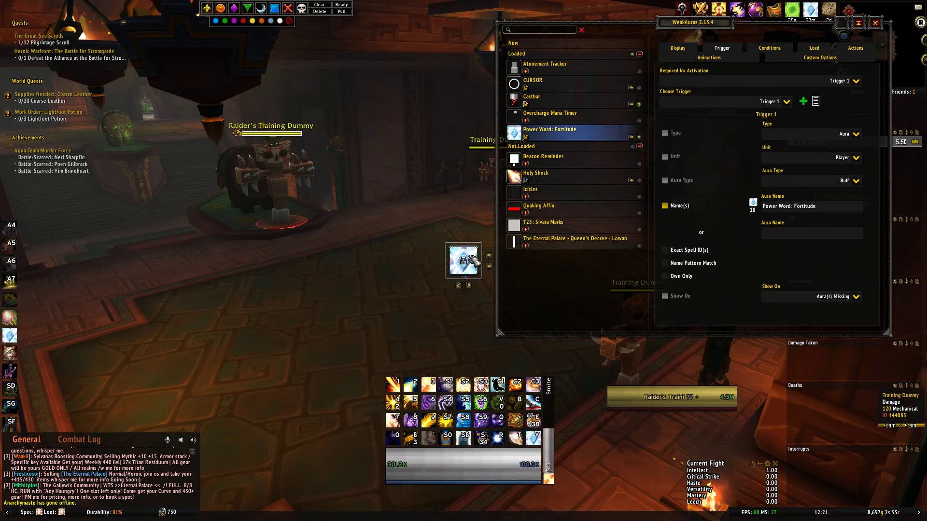
pyautogui.moveTo(465, 257); pyautogui.dragTo(467, 121)
pyautogui.click(813, 48)
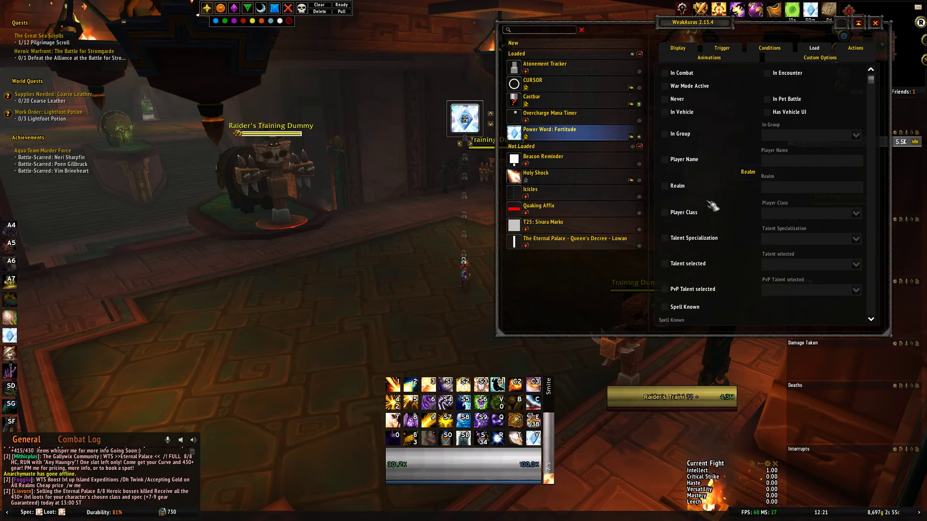
pyautogui.click(694, 216)
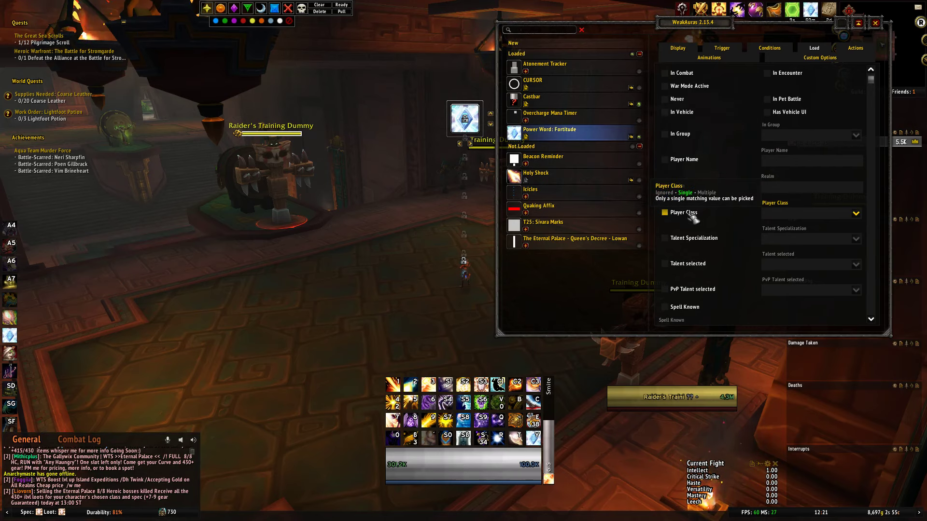
pyautogui.click(858, 217)
pyautogui.click(800, 286)
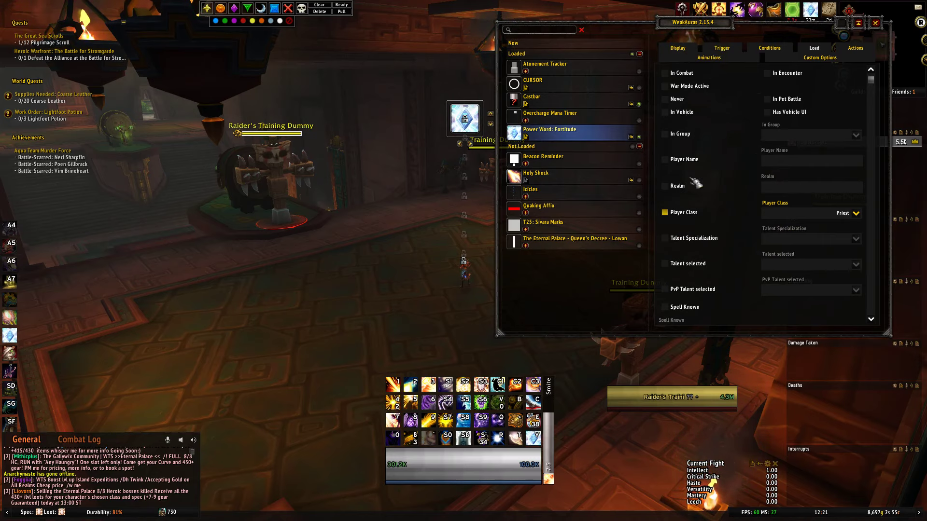
# - Enable the glow effect in the display settings of the Power Word: Fortitude icon
pyautogui.click(681, 48)
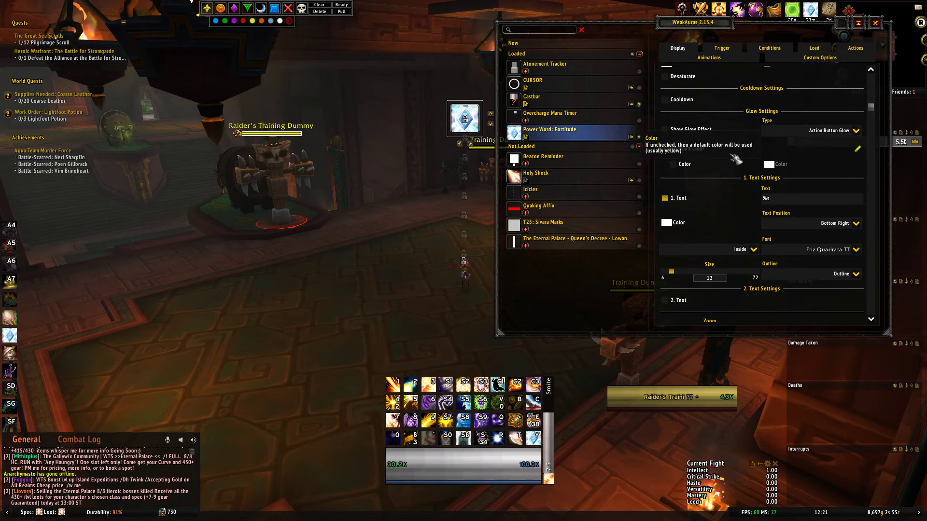
pyautogui.click(665, 130)
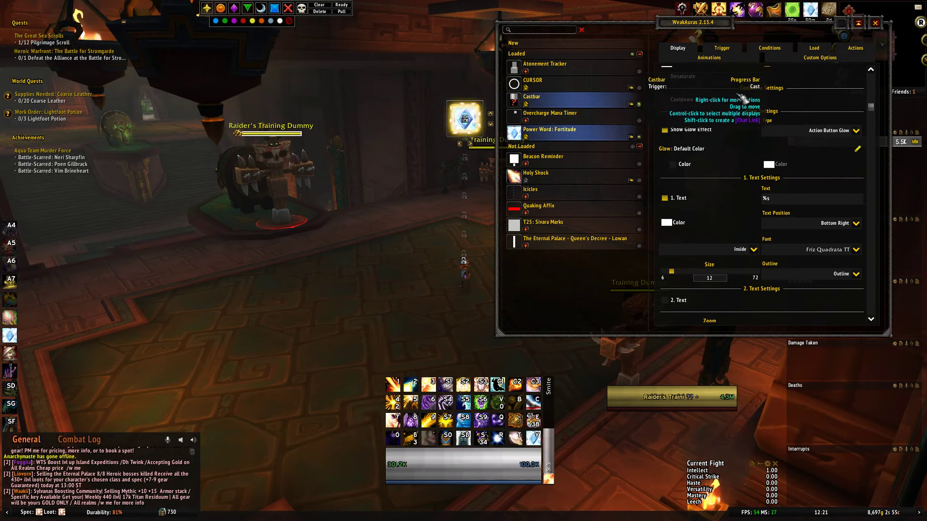
# - Check the glow types, then add a condition on Trigger 1 Active to the Power Word: Fortitude icon and view its available property changes
pyautogui.click(857, 131)
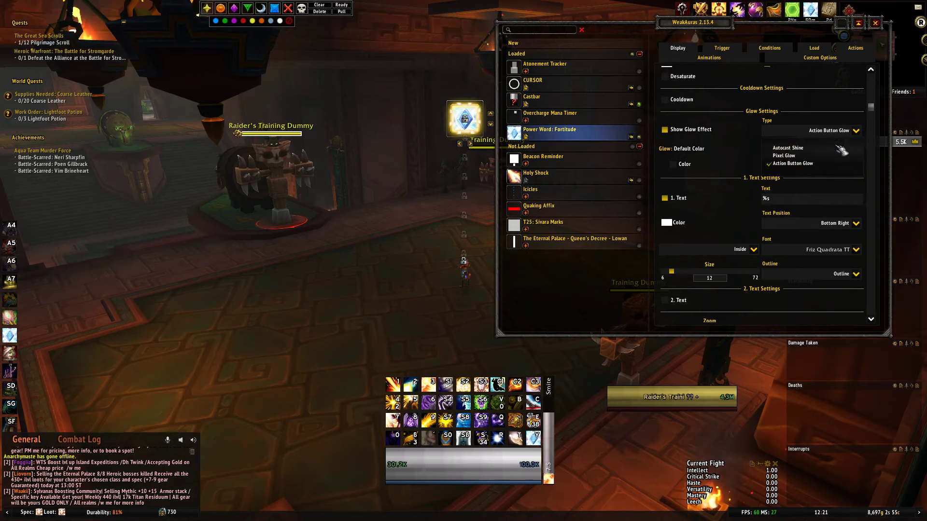
pyautogui.click(770, 48)
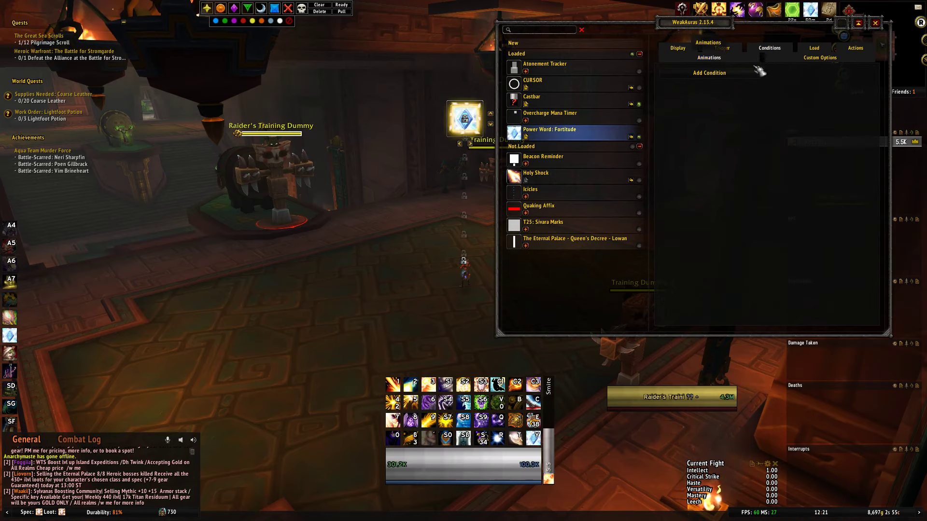
pyautogui.click(749, 75)
pyautogui.click(753, 99)
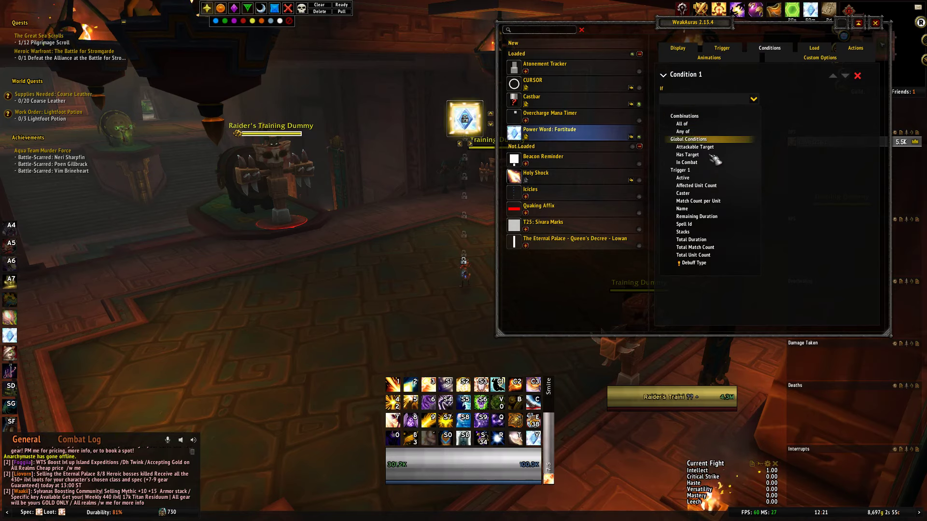
pyautogui.click(727, 179)
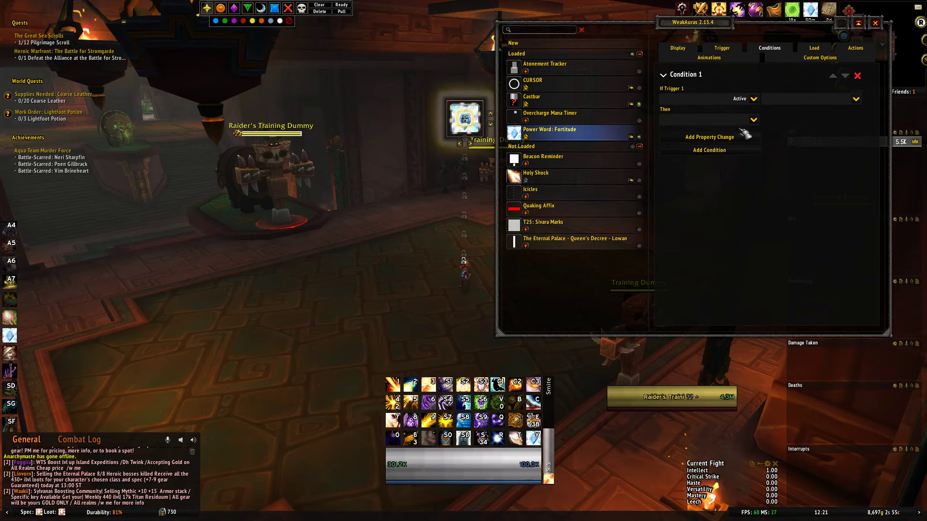
pyautogui.click(753, 121)
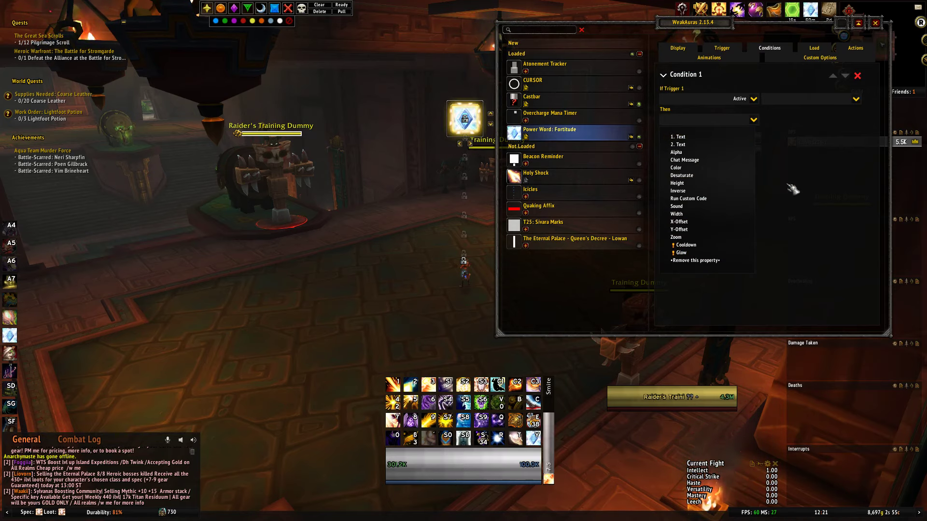
pyautogui.click(677, 48)
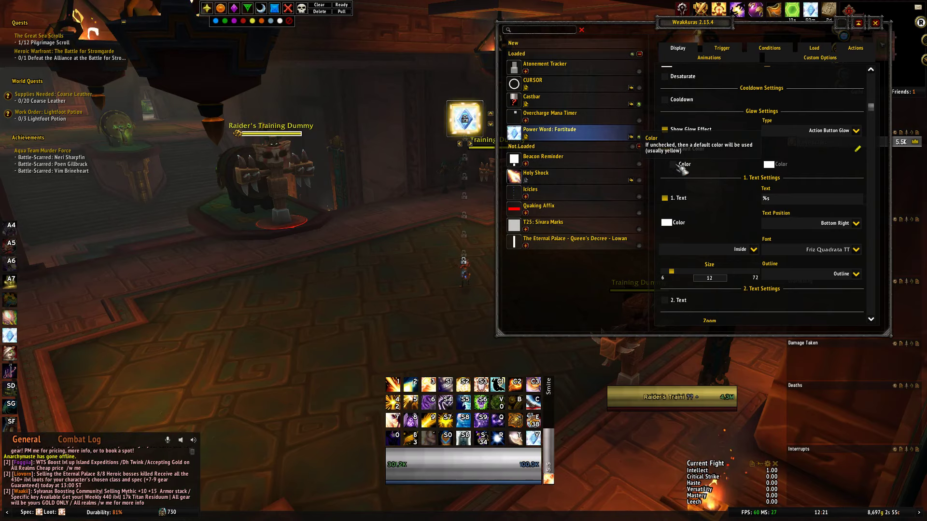
# - Close the options and test the glowing reminder by removing and recasting the Power Word: Fortitude buff
pyautogui.click(876, 24)
pyautogui.moveTo(549, 188); pyautogui.dragTo(549, 189)
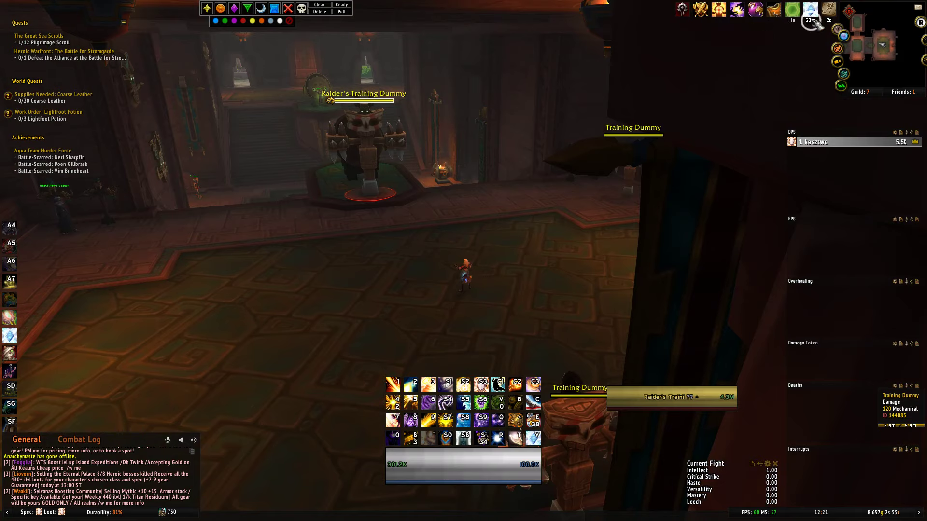
pyautogui.rightClick(811, 10)
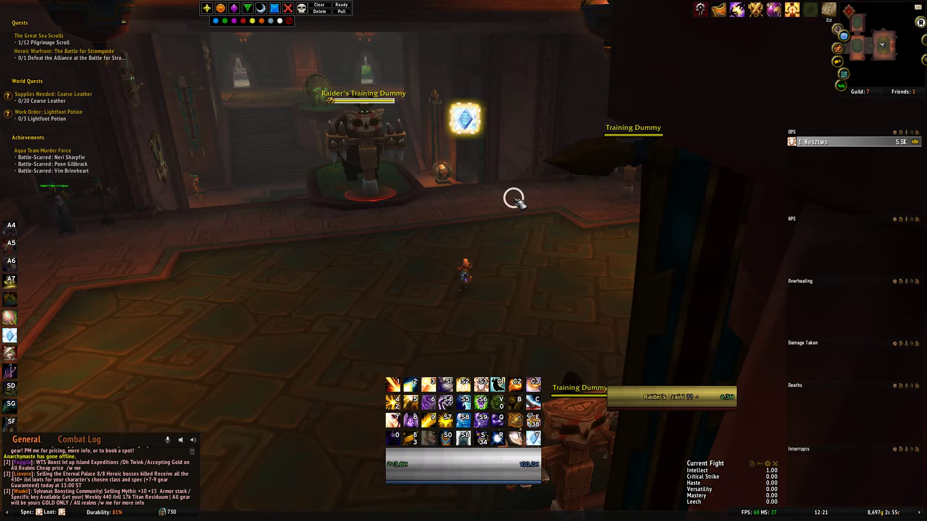
pyautogui.press('y')
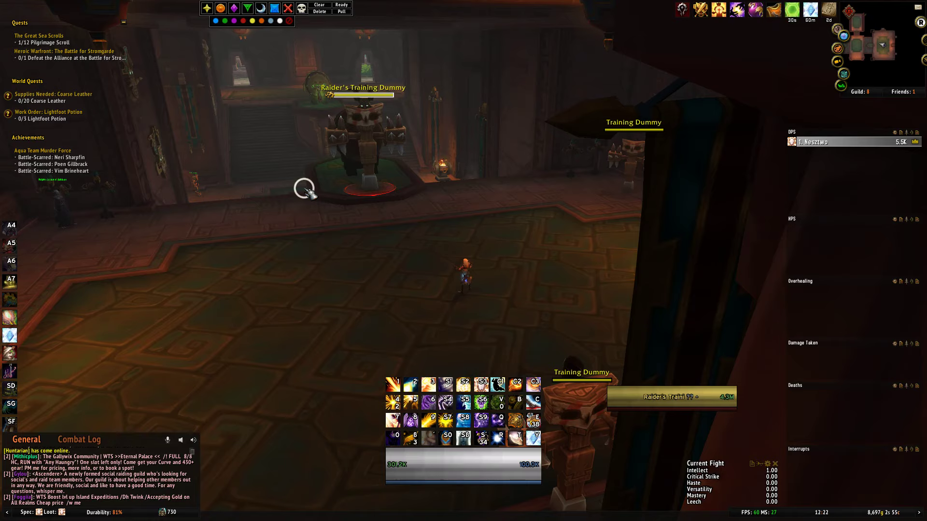
# - Check the Priest talents, then cast Purge the Wicked on the Raider's Training Dummy to demonstrate the debuff
pyautogui.press('n')
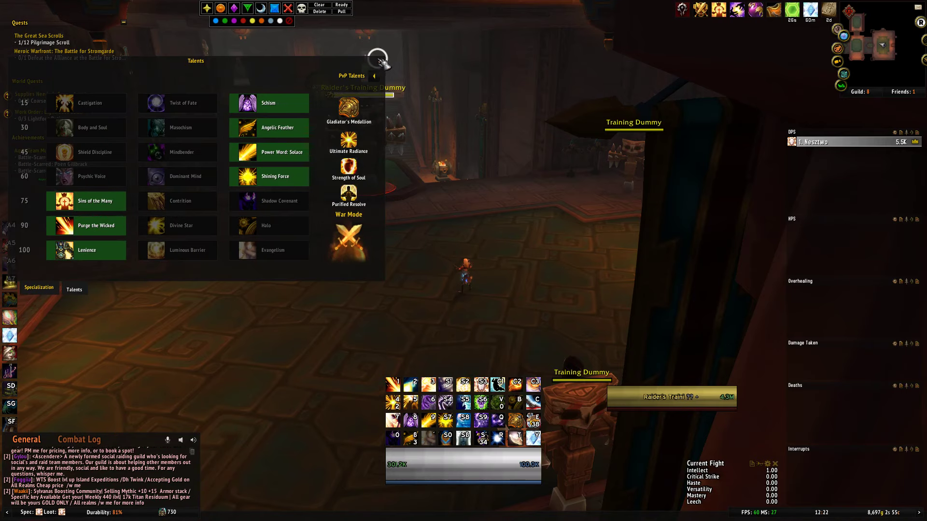
pyautogui.click(380, 61)
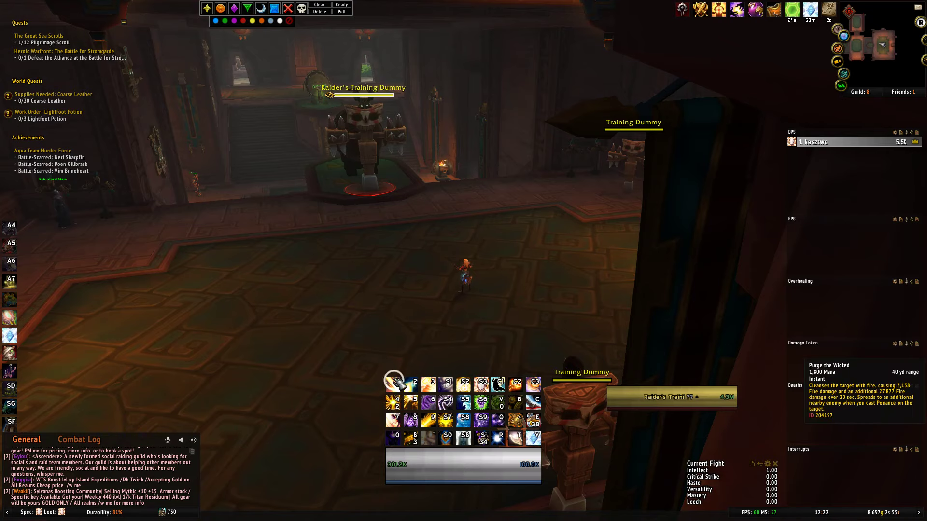
pyautogui.press('a')
pyautogui.press('1')
pyautogui.press('a')
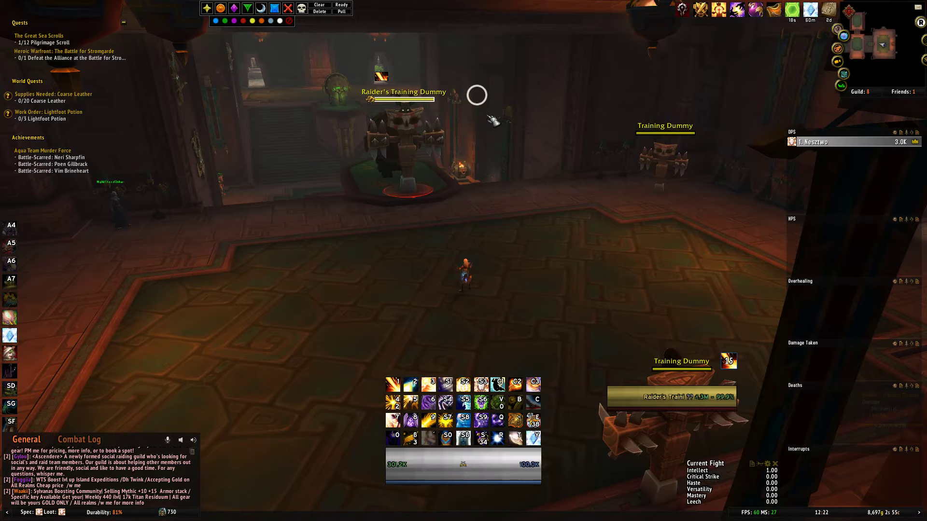
pyautogui.press('a')
pyautogui.moveTo(487, 115); pyautogui.dragTo(487, 115)
pyautogui.moveTo(507, 151); pyautogui.dragTo(507, 152)
# - Reopen the WeakAuras options with /wa and create a new group named Priest Dots
pyautogui.press('Return')
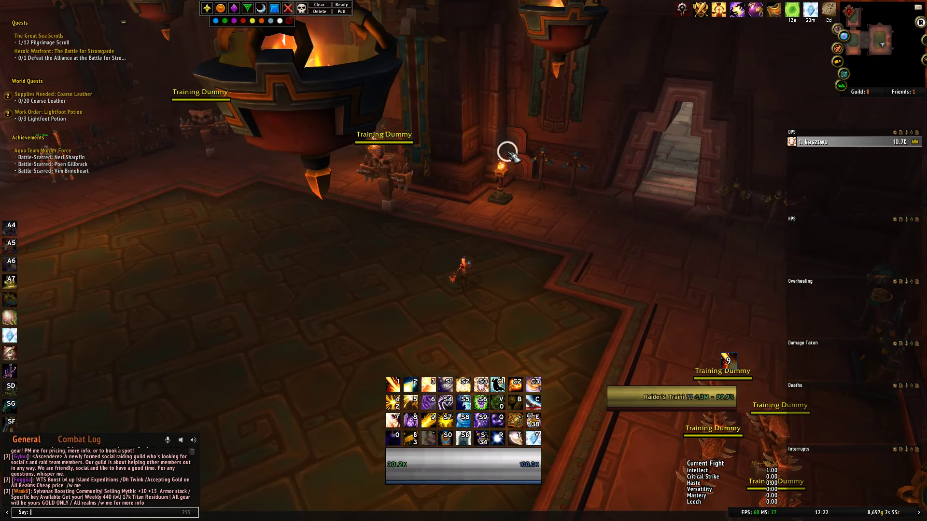
pyautogui.write('/wa')
pyautogui.press('Return')
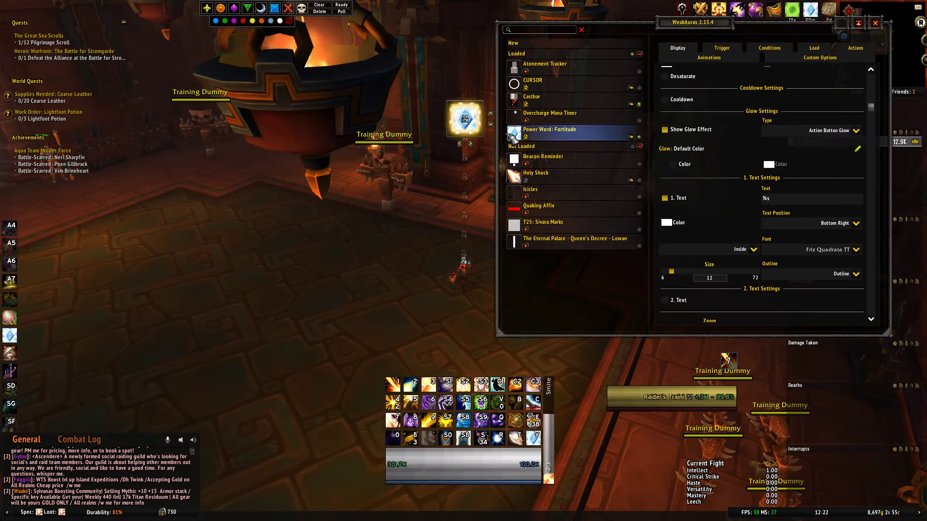
pyautogui.click(554, 40)
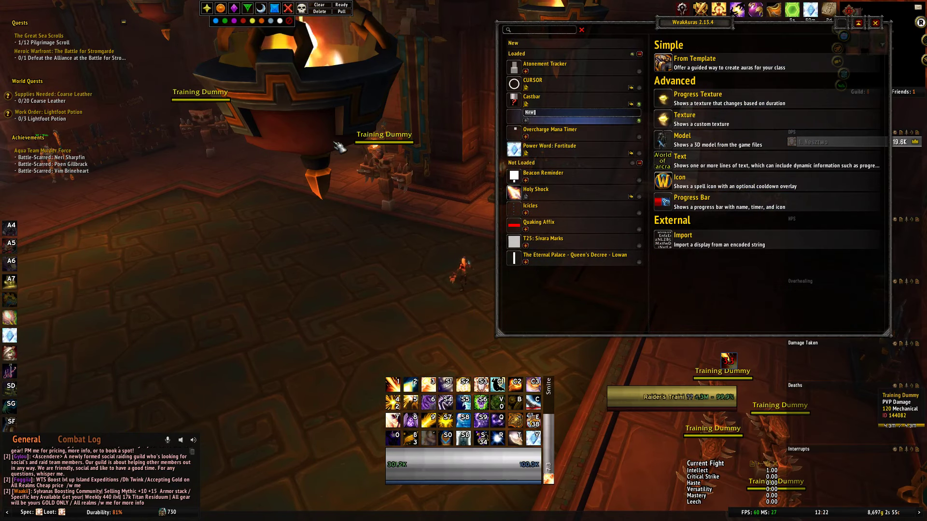
pyautogui.write('Prie')
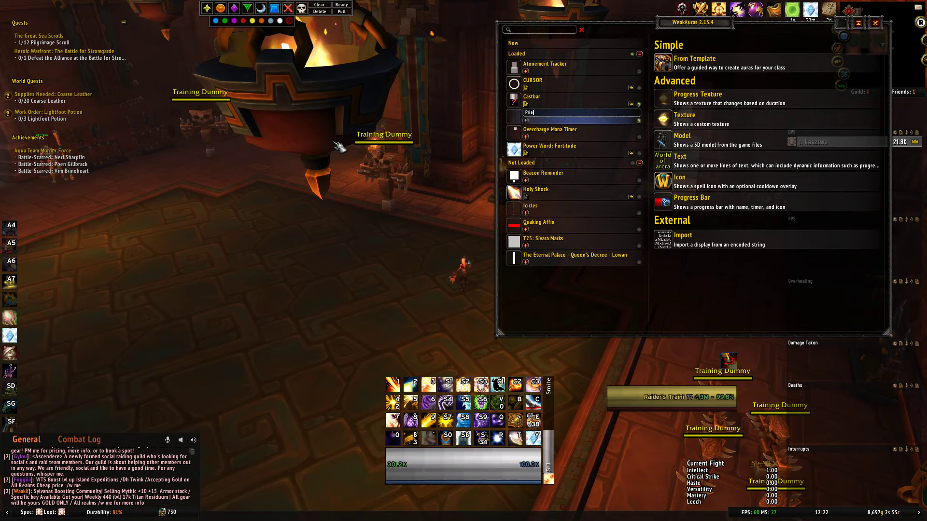
pyautogui.write('st Dots')
pyautogui.press('Return')
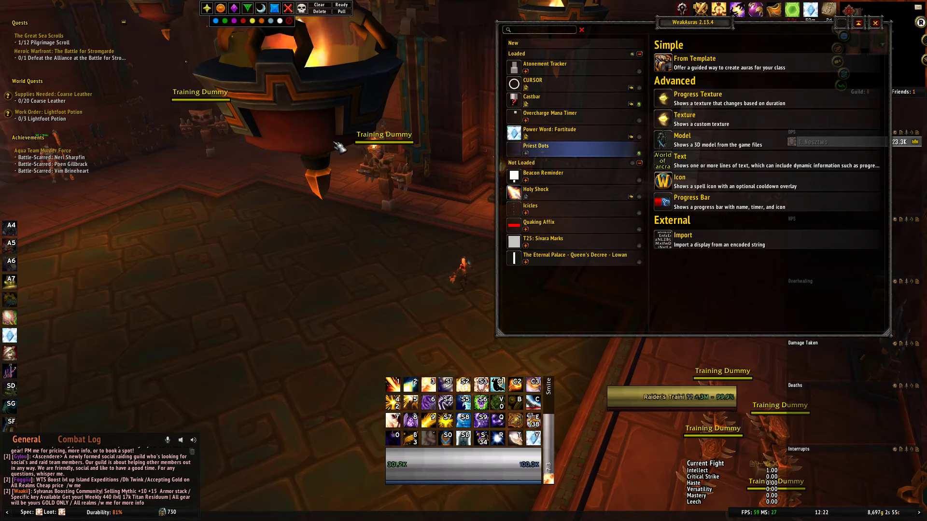
# - Create a new icon aura and set its trigger to the Target unit and the Debuff aura type
pyautogui.click(692, 187)
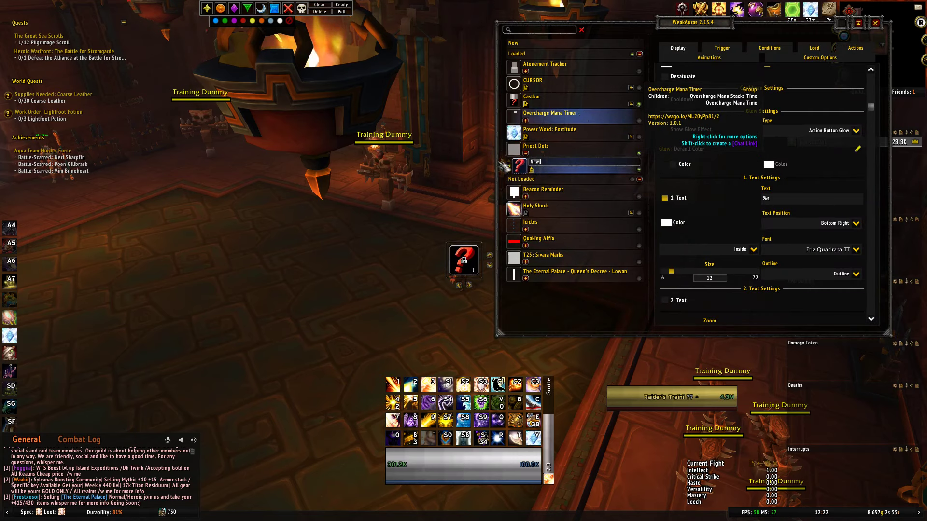
pyautogui.click(730, 51)
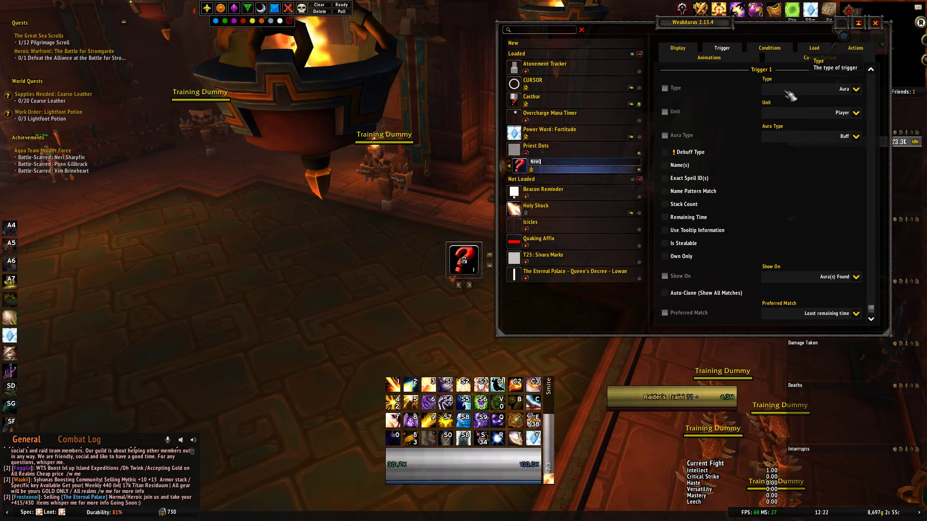
pyautogui.click(857, 114)
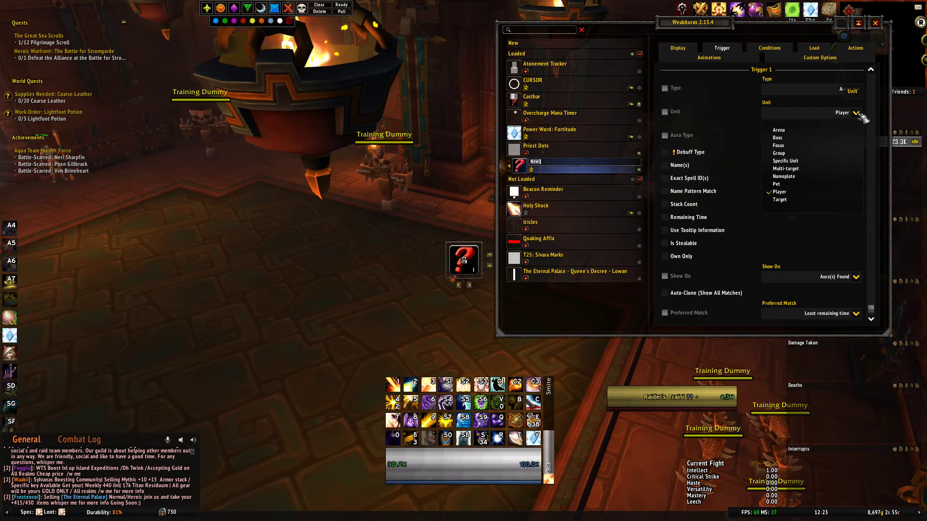
pyautogui.click(793, 202)
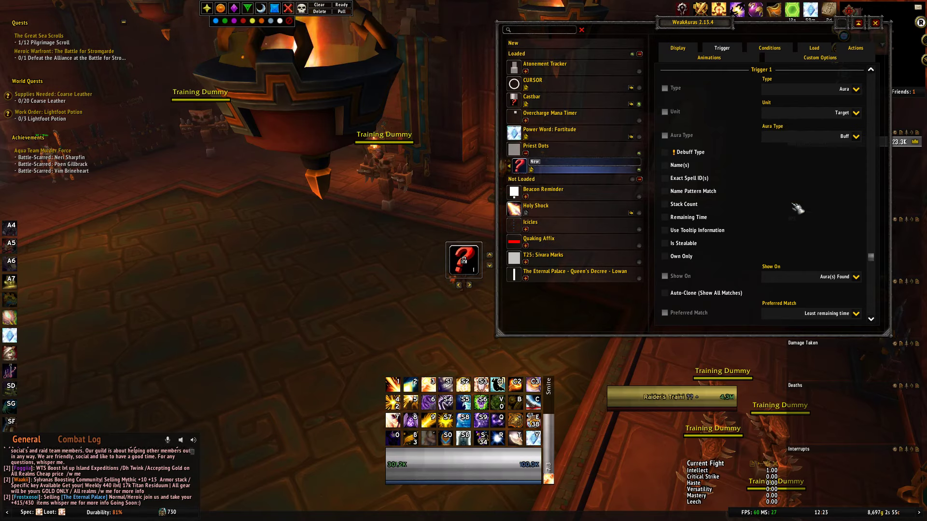
pyautogui.click(855, 137)
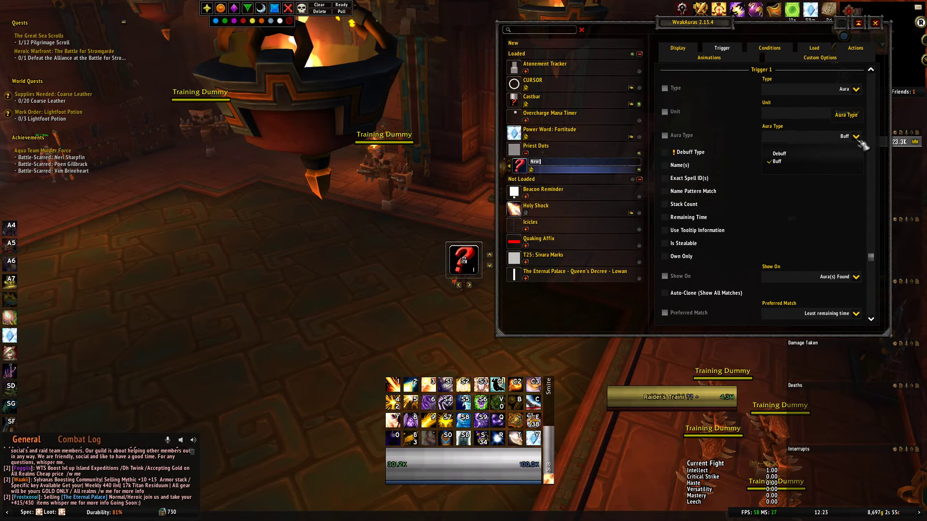
pyautogui.click(788, 163)
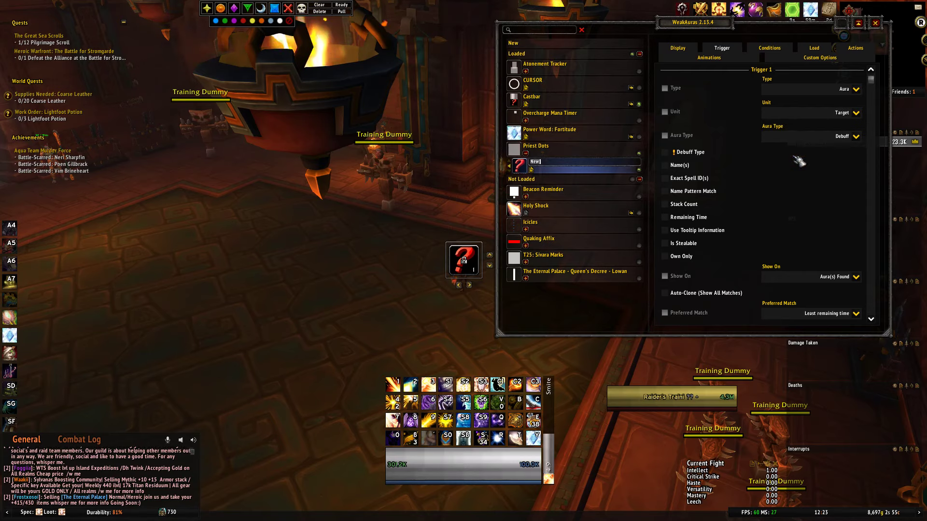
# - Enable the trigger's Name(s) filter with the aura name Purge the Wicked and rename the icon Purge 1
pyautogui.click(683, 166)
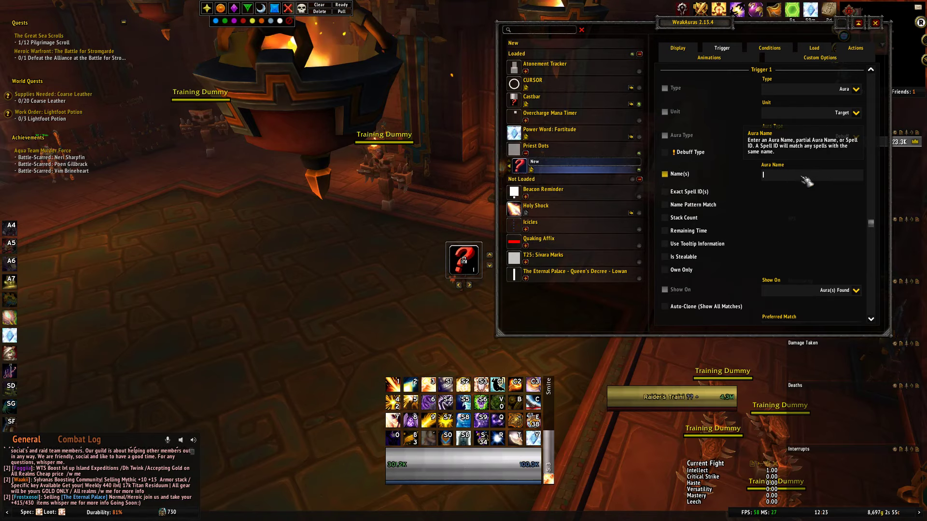
pyautogui.write('Purge ')
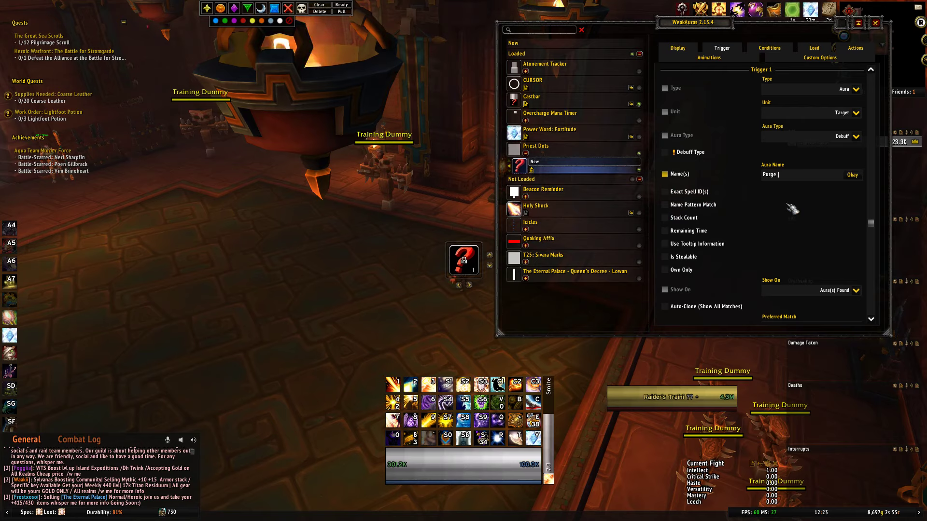
pyautogui.write('T')
pyautogui.write('the Wic')
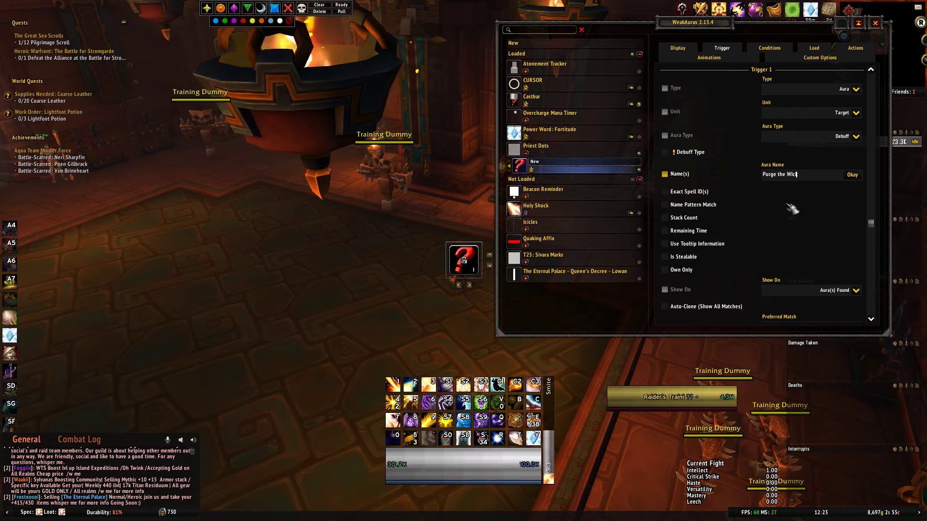
pyautogui.write('ked')
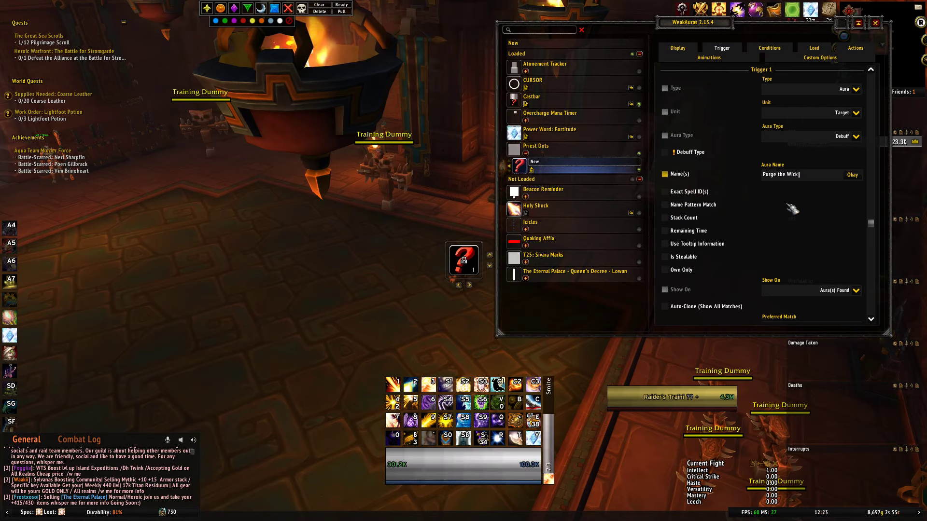
pyautogui.press('Return')
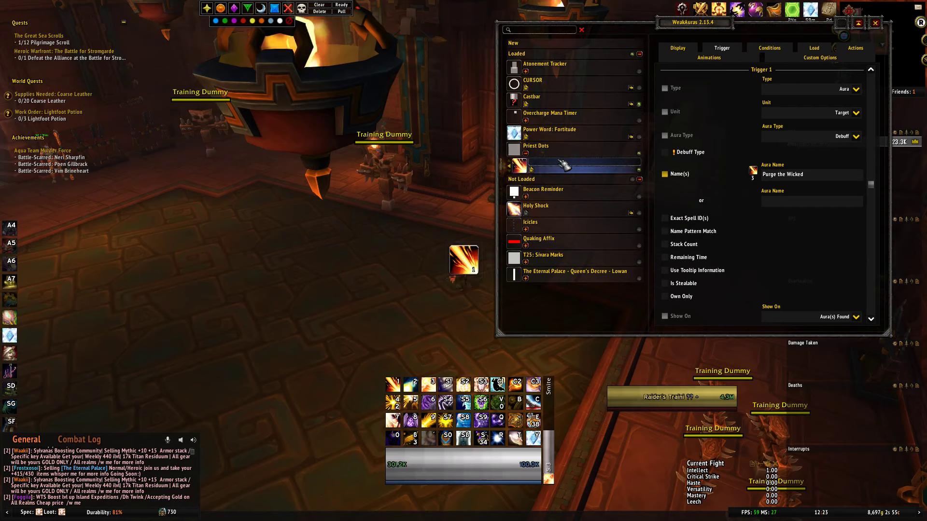
pyautogui.press('Return')
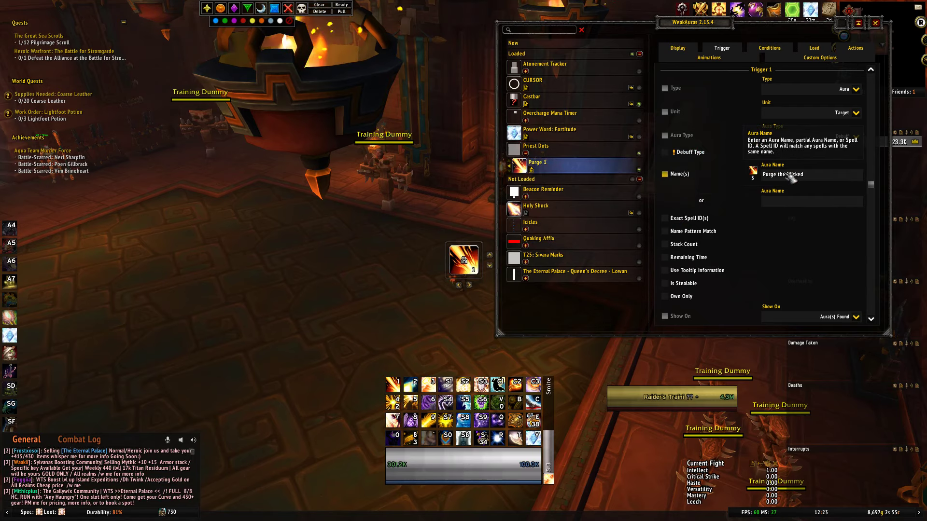
# - Add Shadow Word: Pain as a second aura name and move the Purge 1 icon to the upper left of the character
pyautogui.click(802, 203)
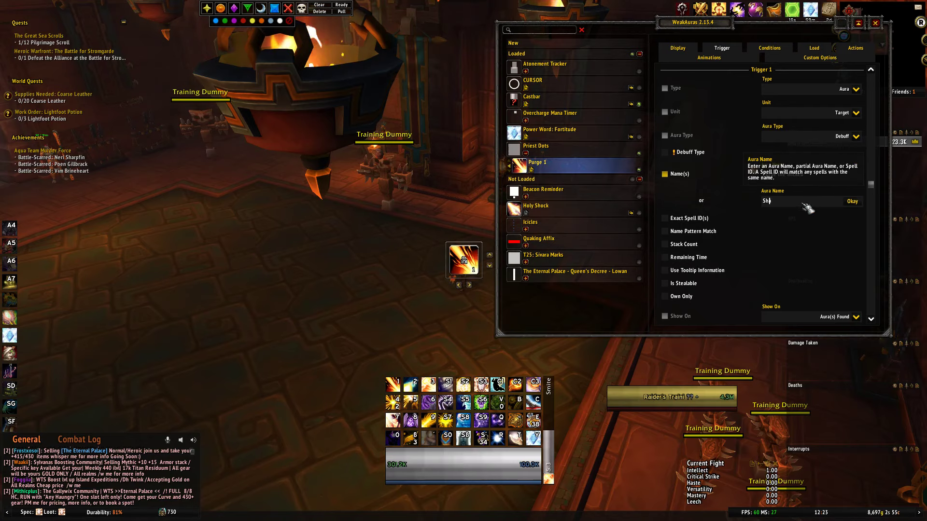
pyautogui.write('Shadow WOrd')
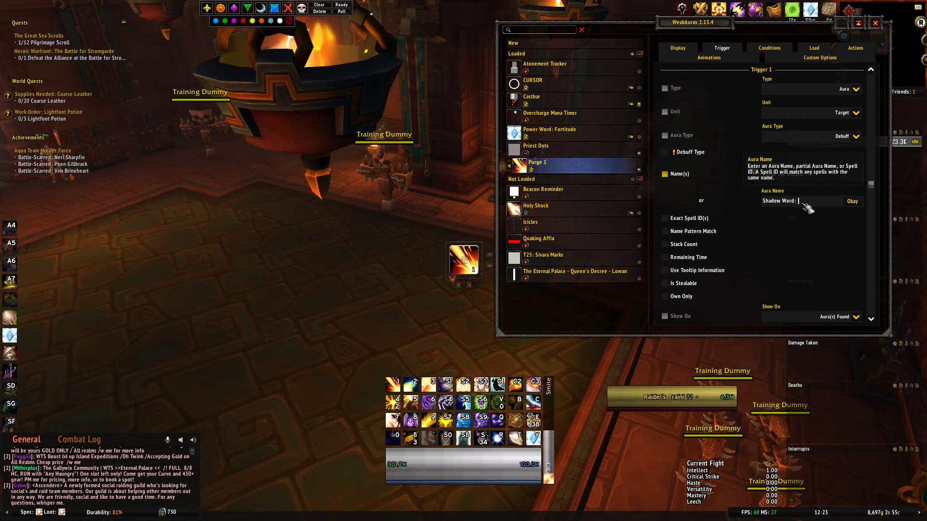
pyautogui.write(': Pain')
pyautogui.press('Return')
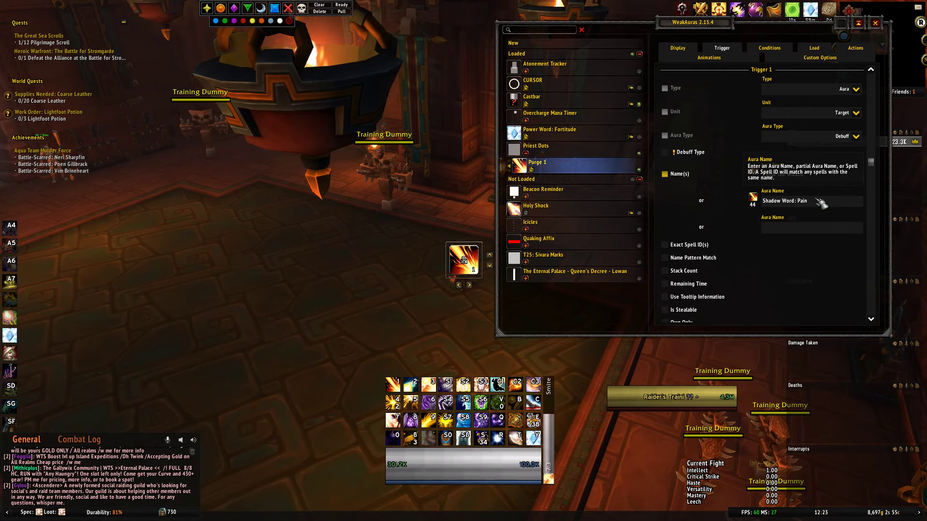
pyautogui.moveTo(754, 179)
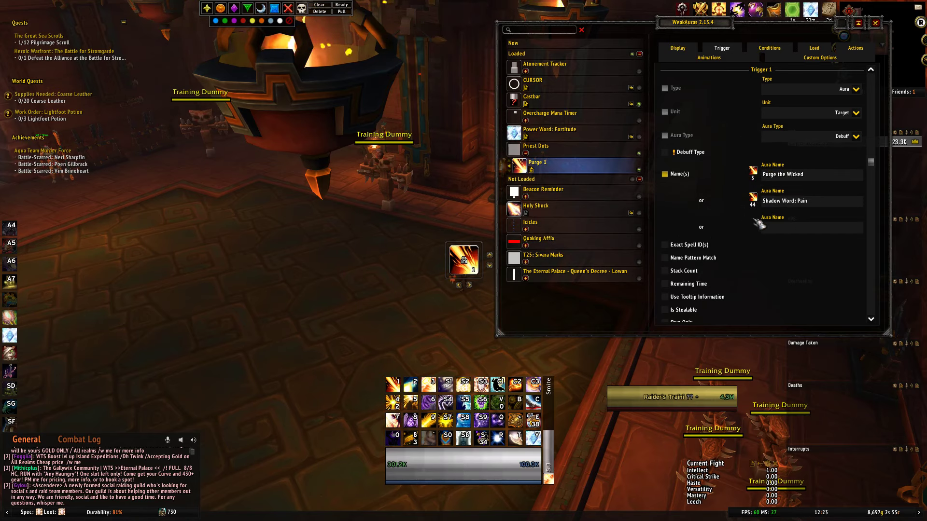
pyautogui.moveTo(464, 261); pyautogui.dragTo(413, 224)
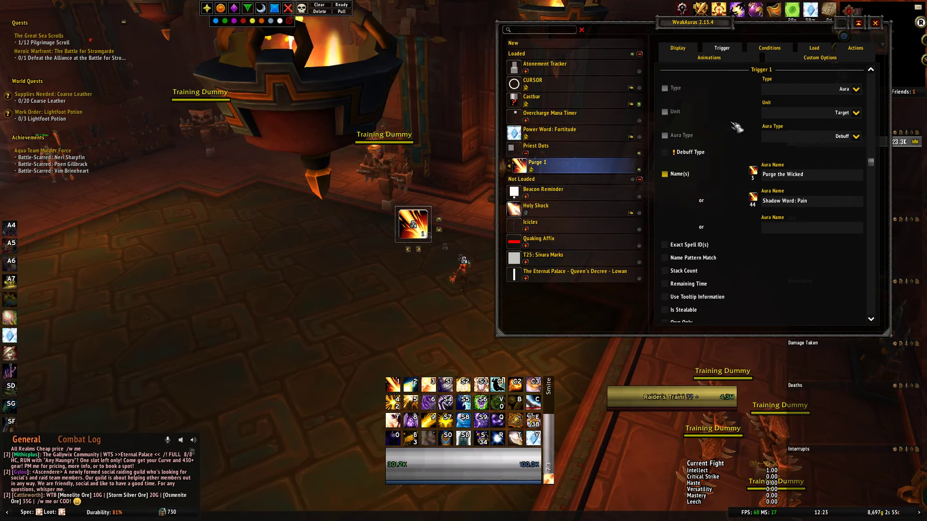
pyautogui.scroll(-3, 724, 194)
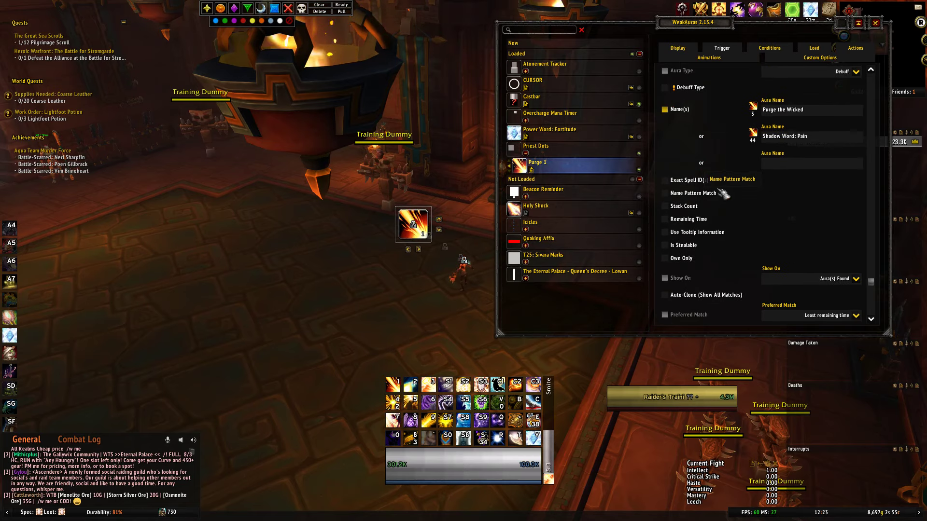
# - Face the Raider's Training Dummy, close the WeakAuras options and cast Purge the Wicked on it to test the Purge 1 icon
pyautogui.scroll(-1, 724, 194)
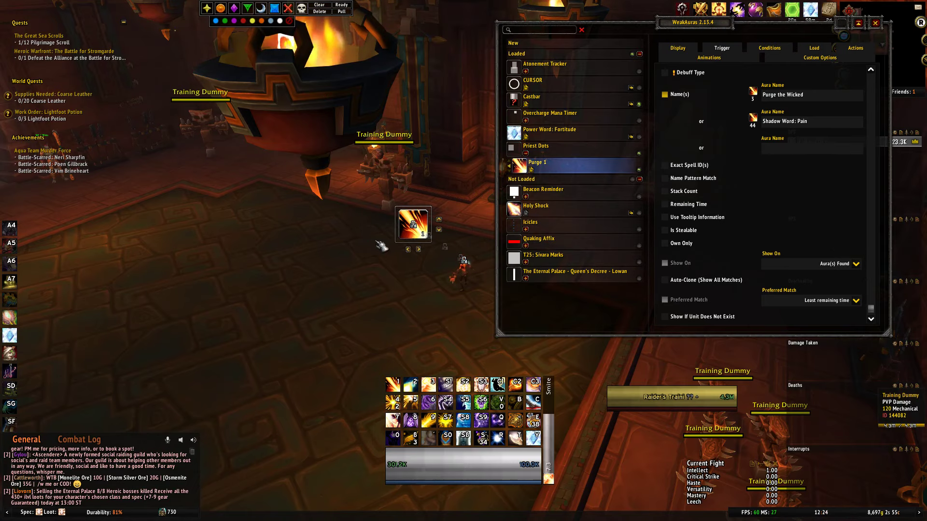
pyautogui.moveTo(437, 238); pyautogui.dragTo(570, 237)
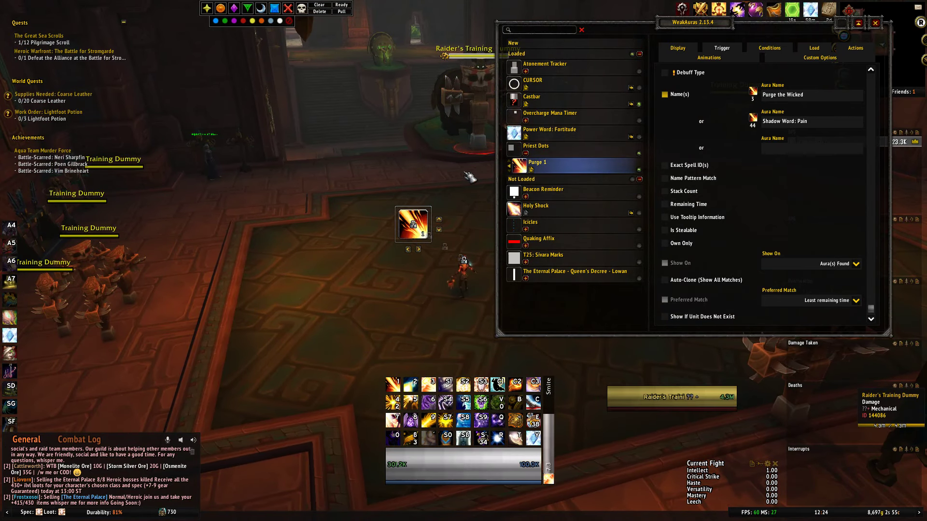
pyautogui.press('Escape')
pyautogui.press('1')
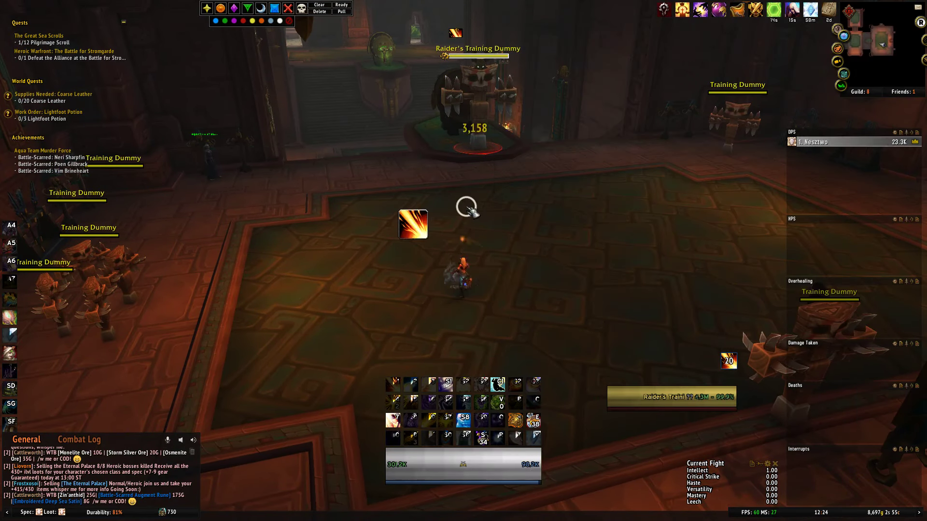
# - Keep attacking the Raider's Training Dummy while moving side to side, and watch how the Purge 1 icon behaves as the debuff runs down
pyautogui.rightClick(499, 171)
pyautogui.press('d')
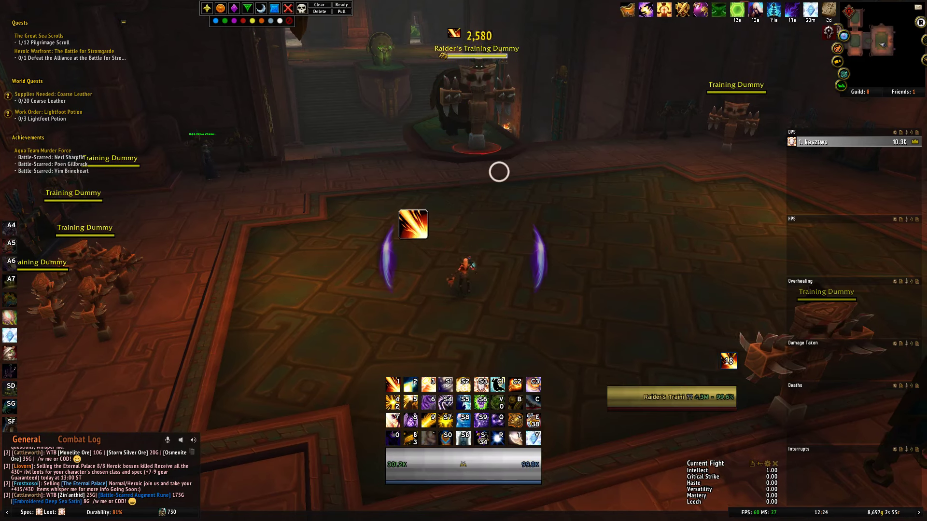
pyautogui.press('1')
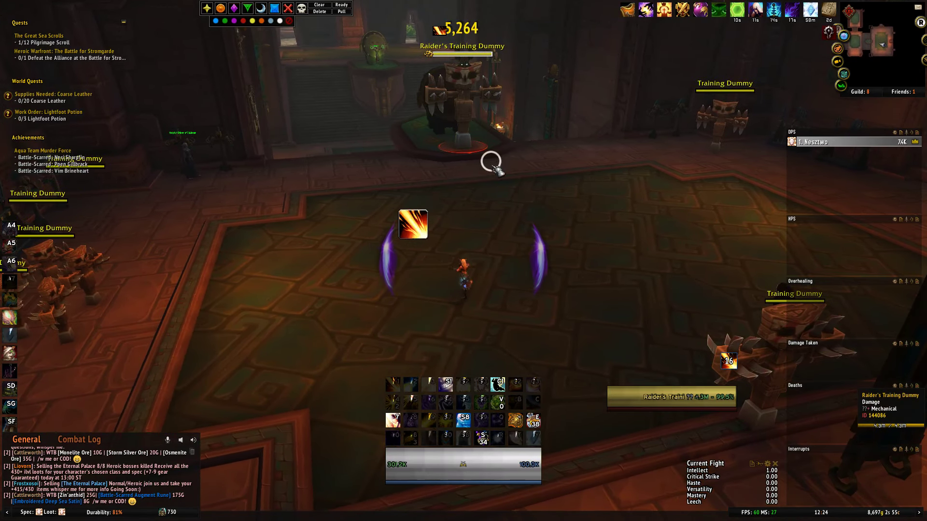
pyautogui.press('d')
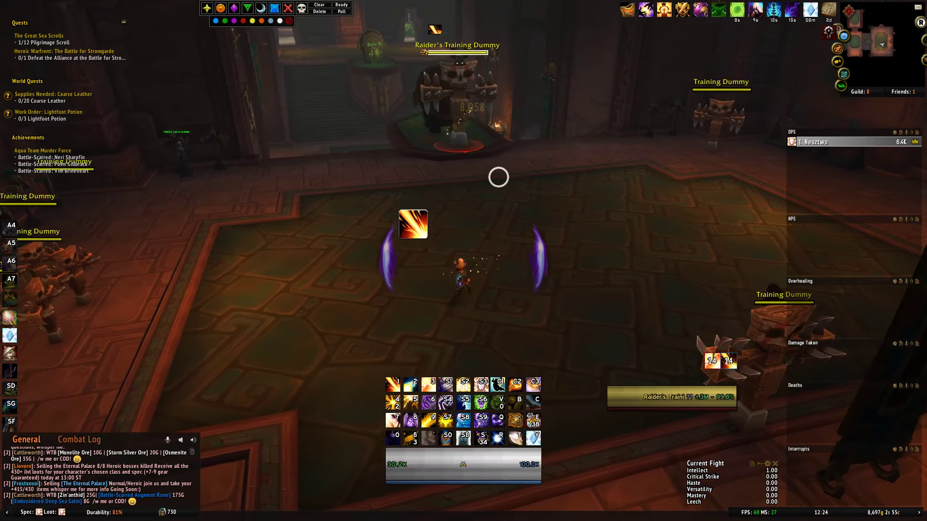
pyautogui.press('a')
pyautogui.press('9')
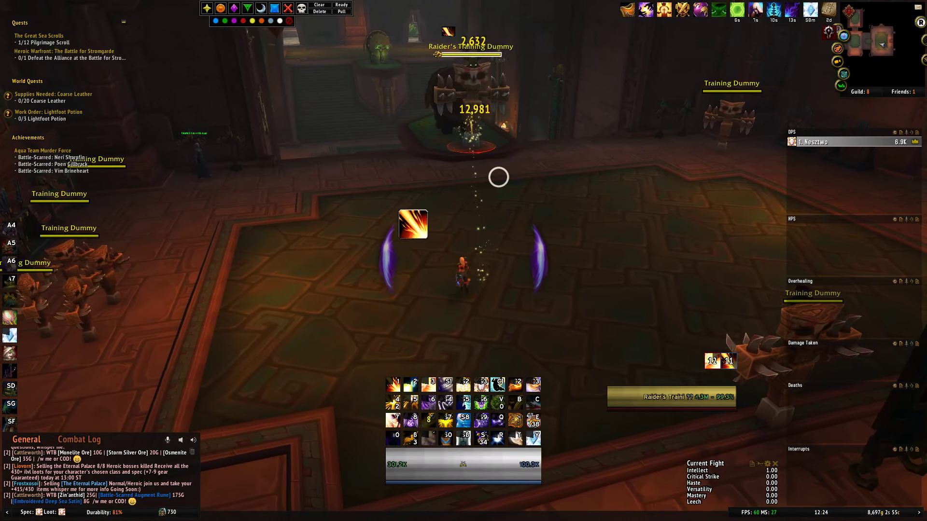
pyautogui.press('d')
pyautogui.press('1')
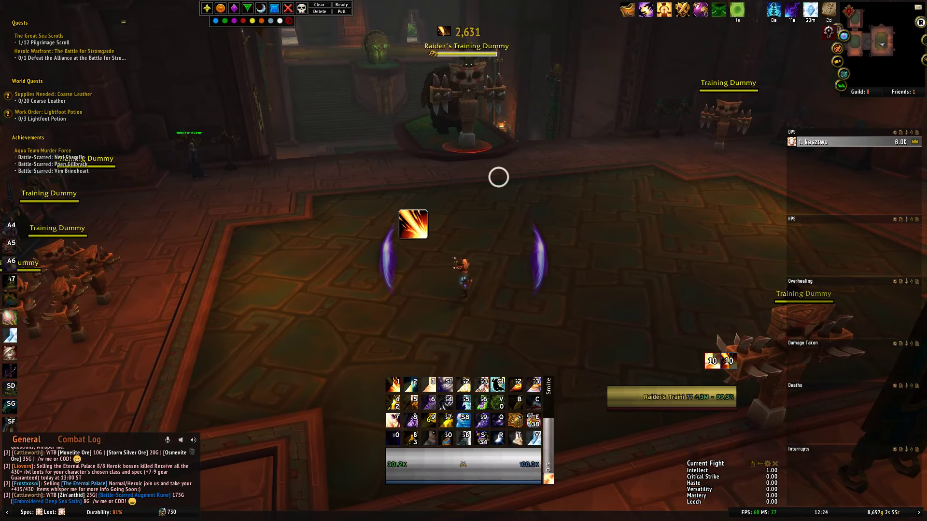
pyautogui.press('1')
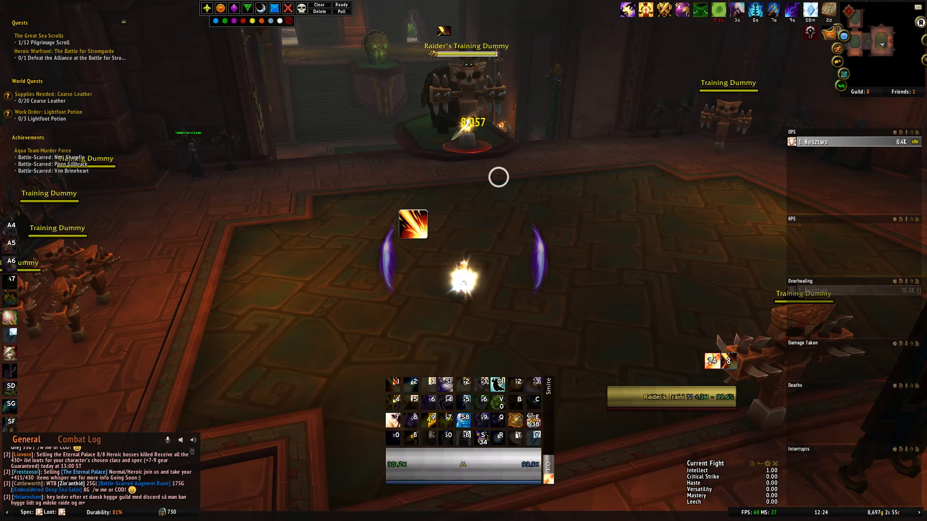
pyautogui.press('1')
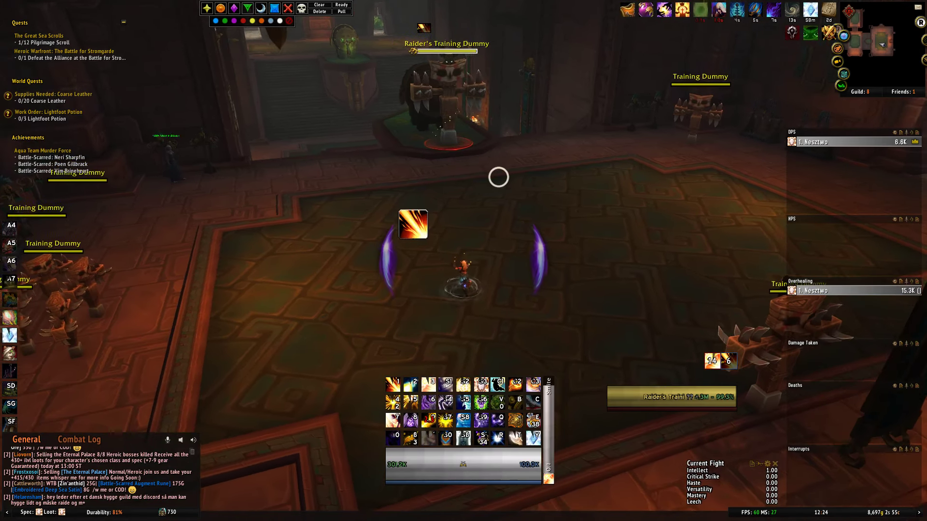
pyautogui.press('a')
pyautogui.press('d')
pyautogui.press('a')
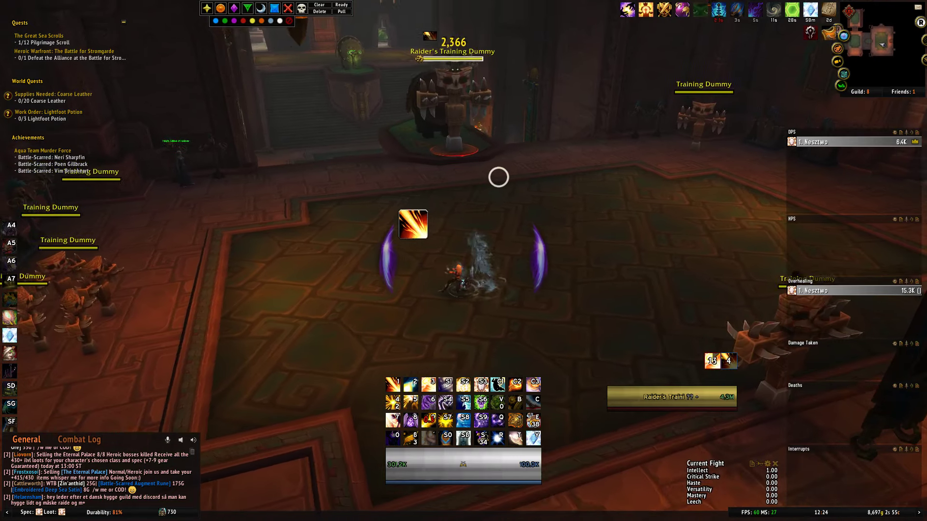
pyautogui.press('d')
pyautogui.press('a')
pyautogui.press('d')
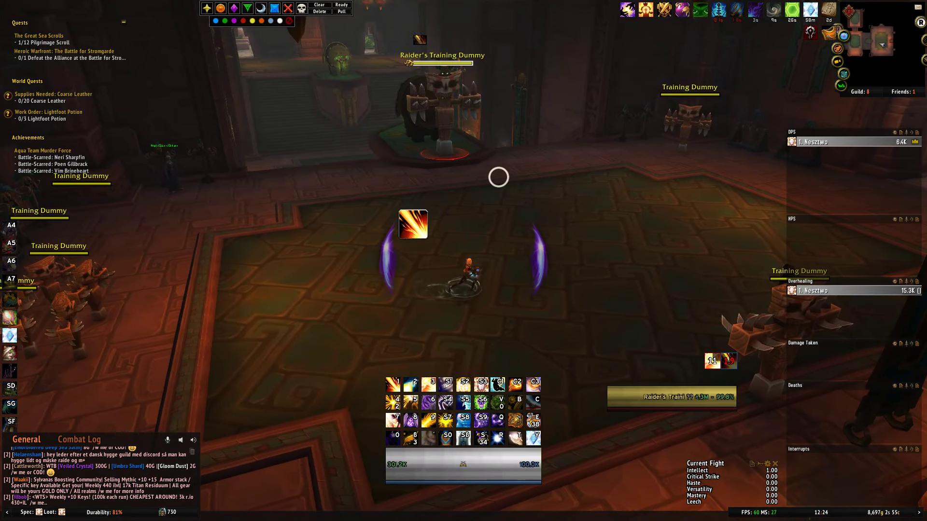
pyautogui.press('a')
pyautogui.press('d')
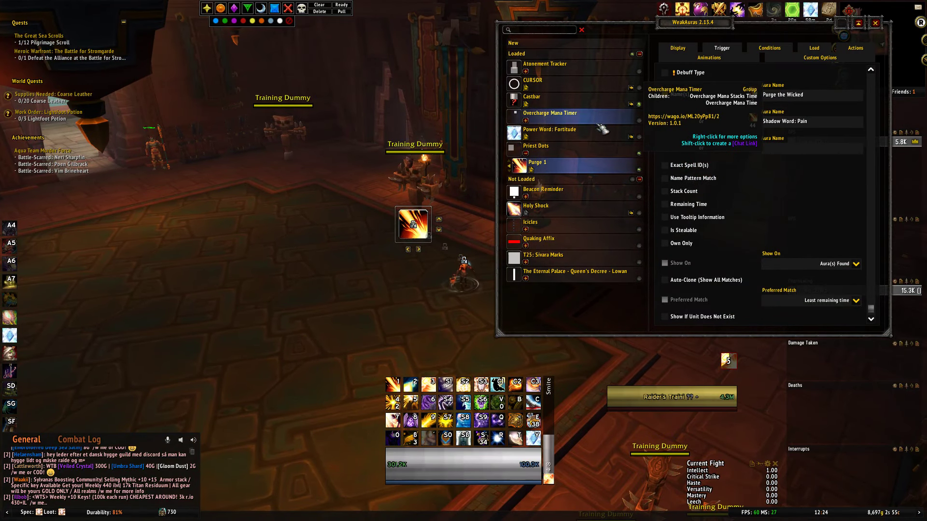
# - Set Purge 1 to load only in combat, not in a pet battle, not in a vehicle, and for the Priest class
pyautogui.click(826, 50)
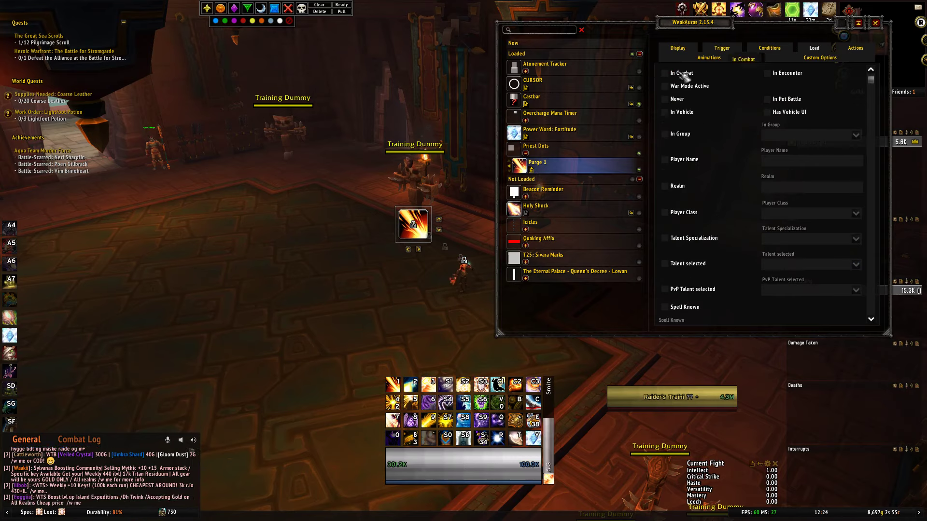
pyautogui.click(787, 100)
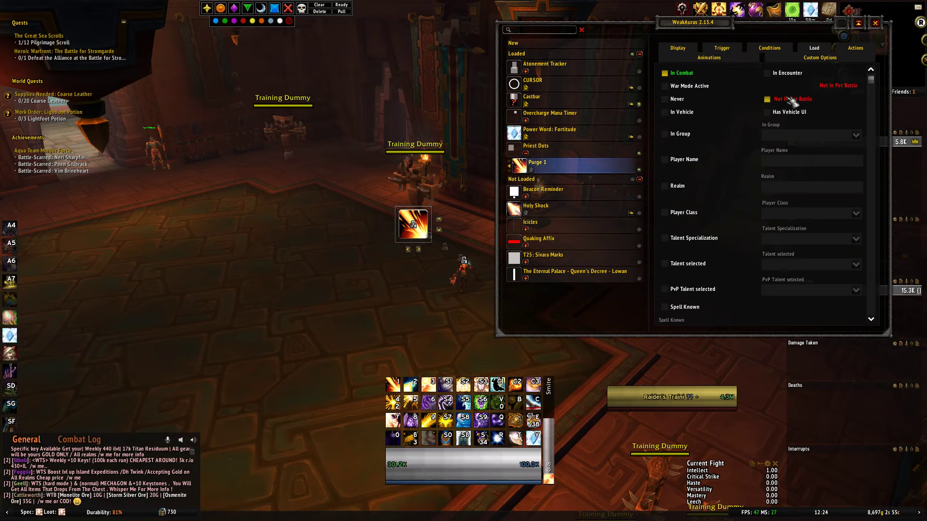
pyautogui.click(690, 114)
pyautogui.click(695, 214)
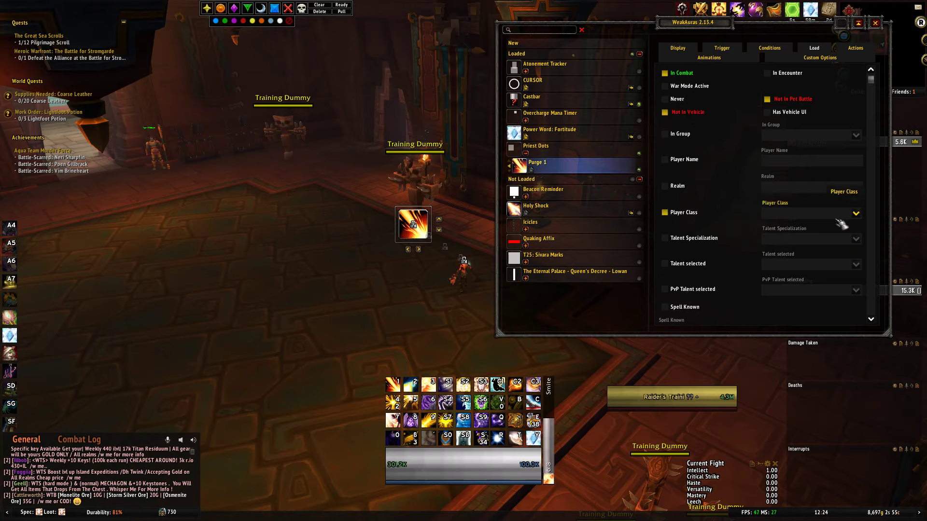
pyautogui.click(855, 214)
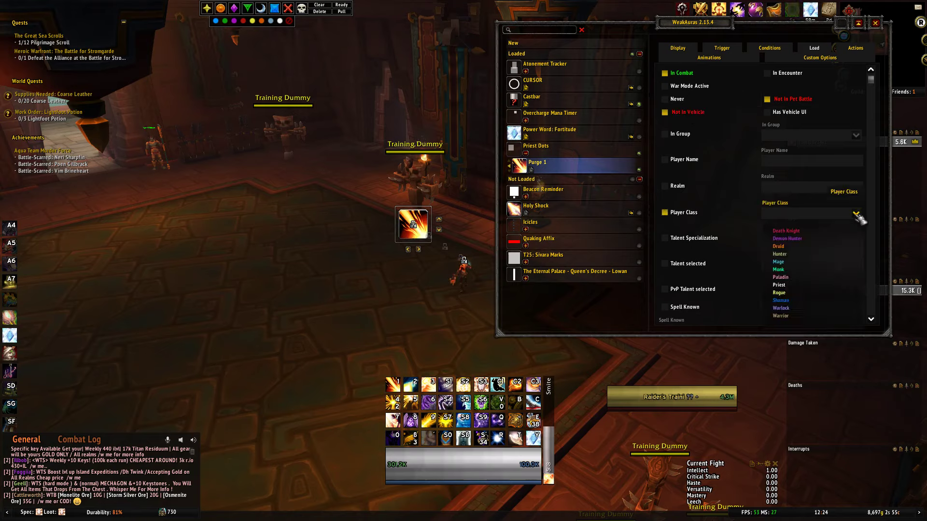
pyautogui.click(775, 285)
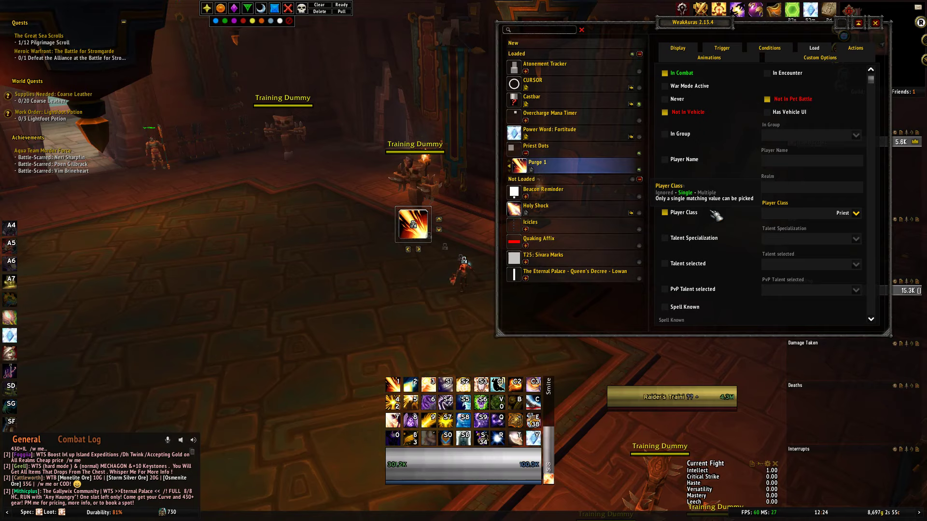
# - Enable the Cooldown display on Purge 1 and set its first text to %p
pyautogui.click(677, 48)
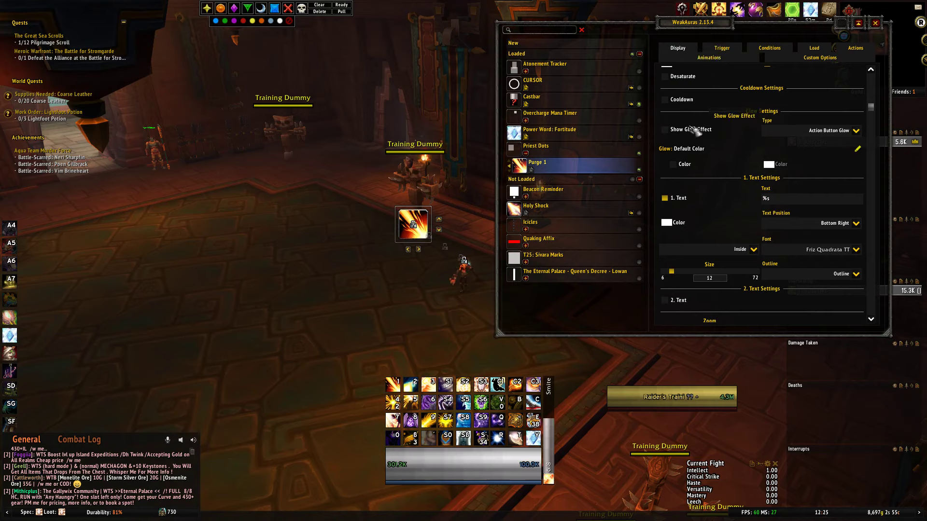
pyautogui.click(665, 100)
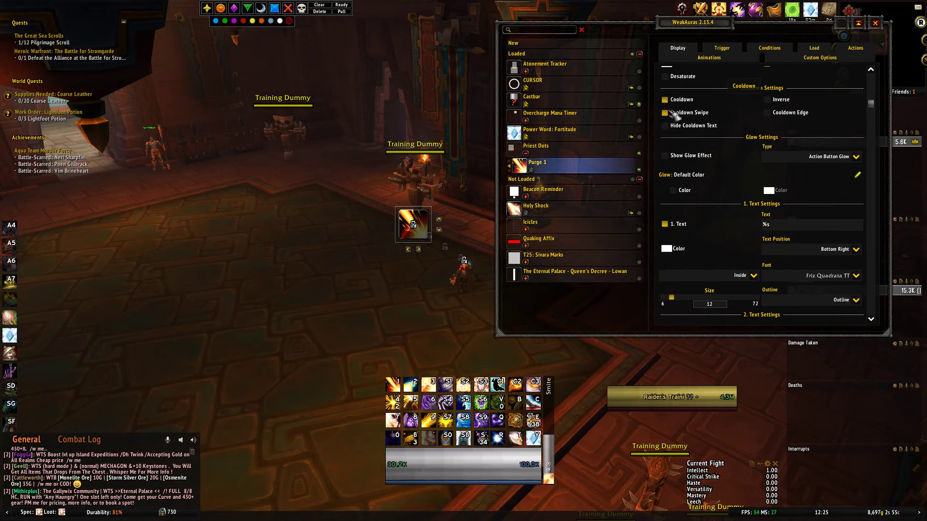
pyautogui.scroll(-2, 724, 164)
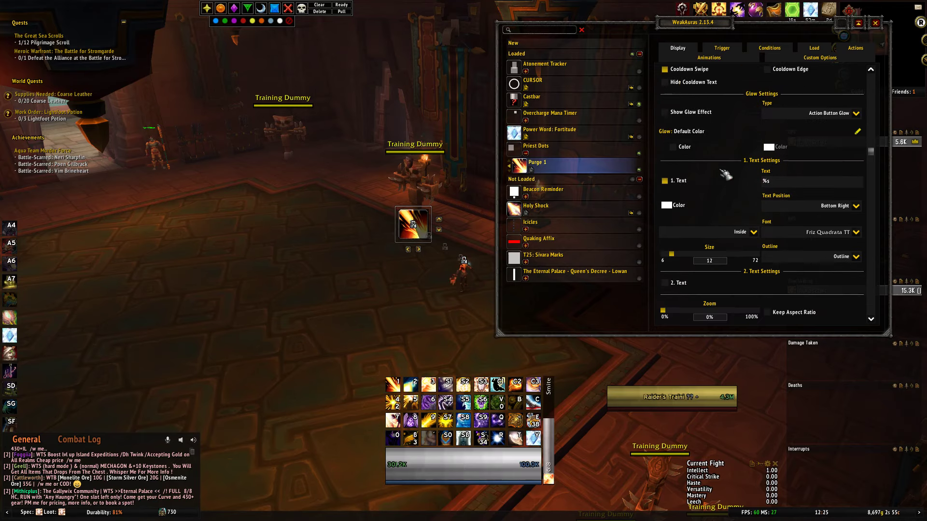
pyautogui.moveTo(779, 190)
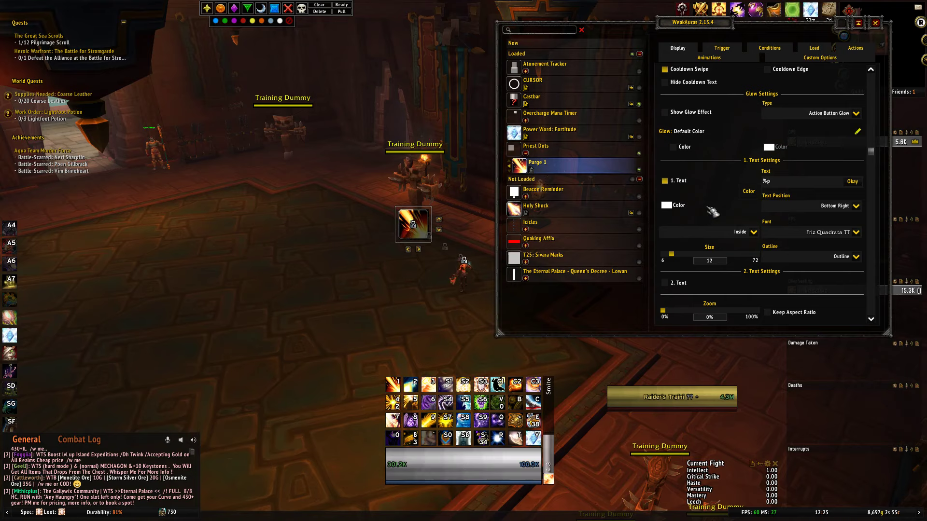
pyautogui.press('Return')
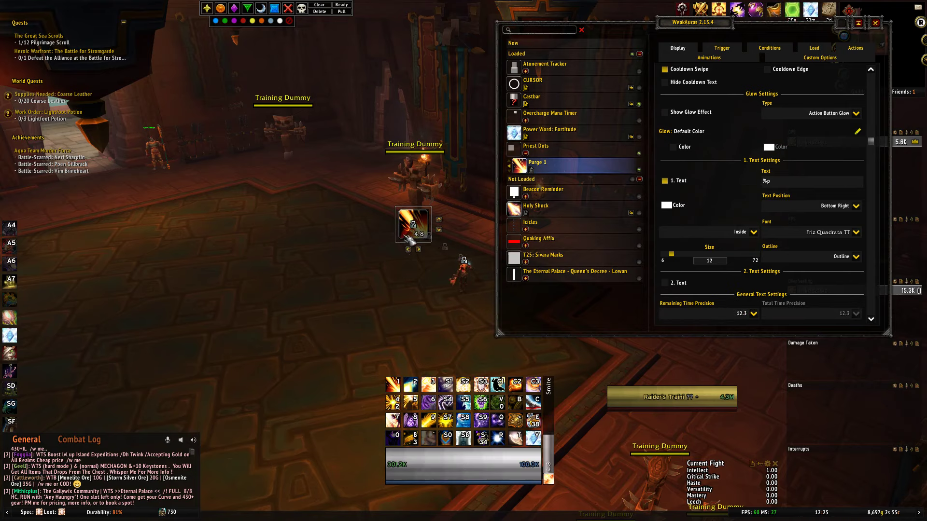
# - Position the icon's first text at the center with size 18 and a Thick Outline
pyautogui.click(856, 206)
pyautogui.click(802, 248)
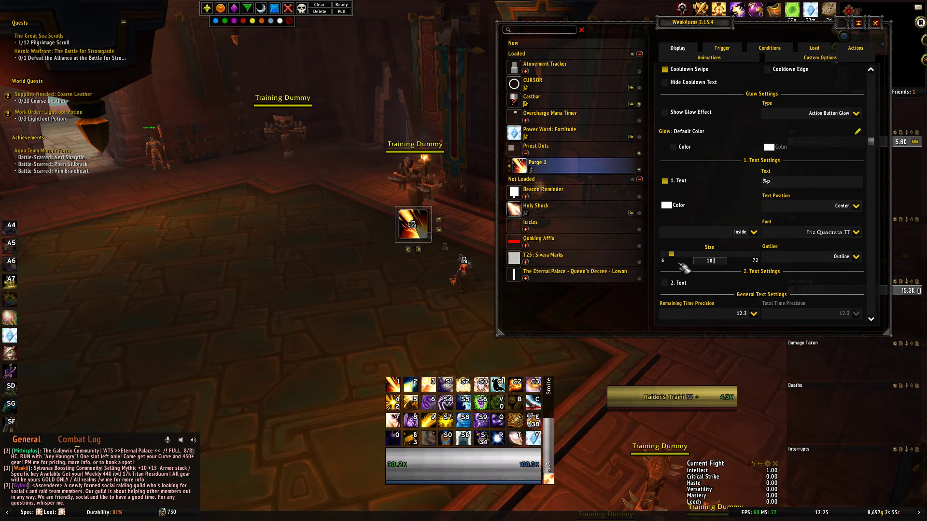
pyautogui.click(857, 257)
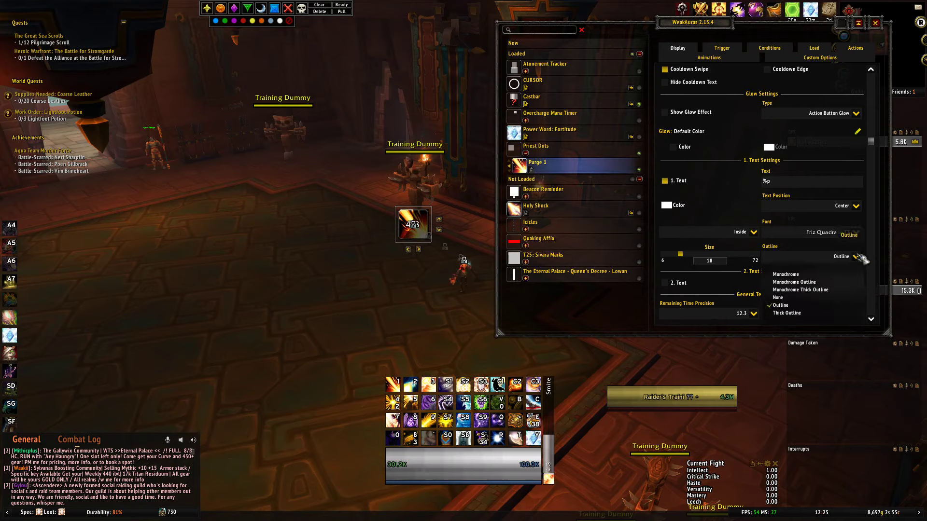
pyautogui.click(803, 314)
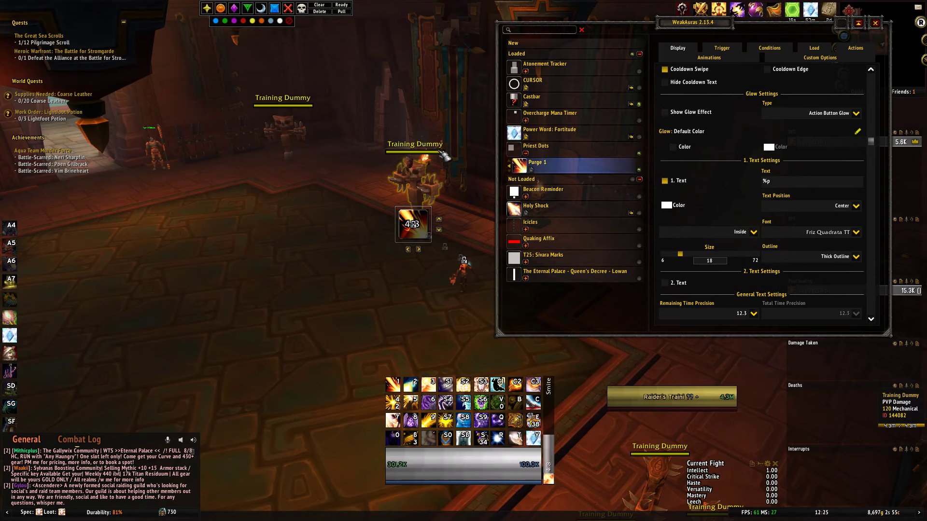
# - Close the options and cast Purge the Wicked on the Raider's Training Dummy to check the icon's timer text
pyautogui.moveTo(442, 154); pyautogui.dragTo(338, 153)
pyautogui.press('9')
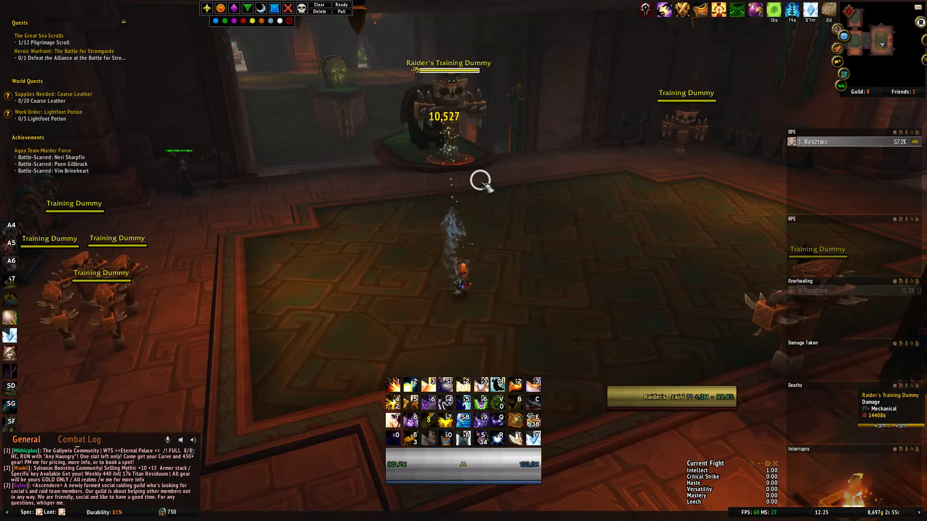
pyautogui.press('1')
pyautogui.moveTo(496, 185); pyautogui.dragTo(593, 186)
pyautogui.press('d')
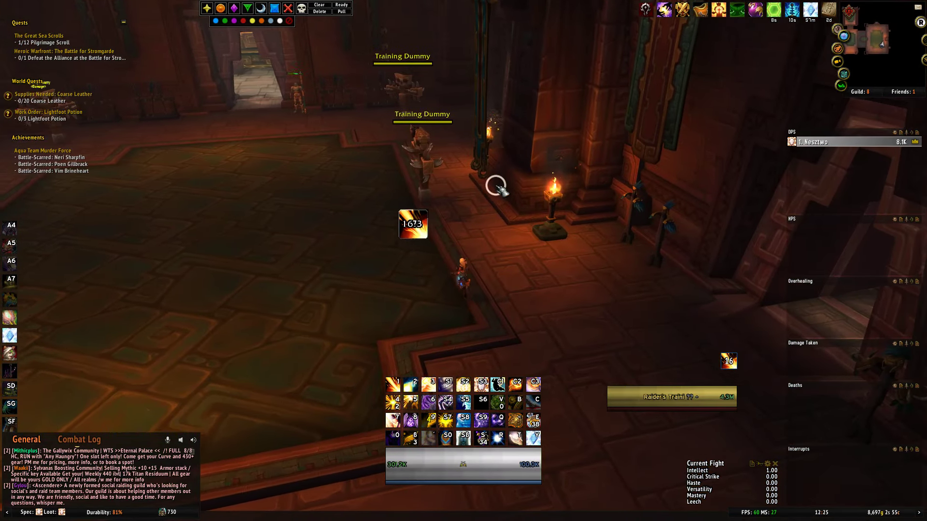
pyautogui.press('d')
pyautogui.moveTo(496, 185); pyautogui.dragTo(551, 180)
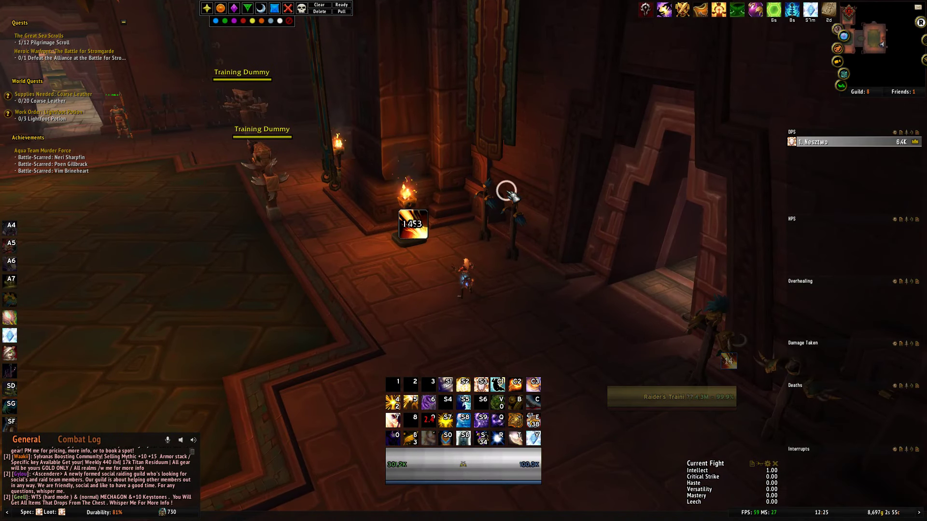
# - Reopen the WeakAuras options and enable Hide Cooldown Text for Purge 1
pyautogui.press('Return')
pyautogui.write('/')
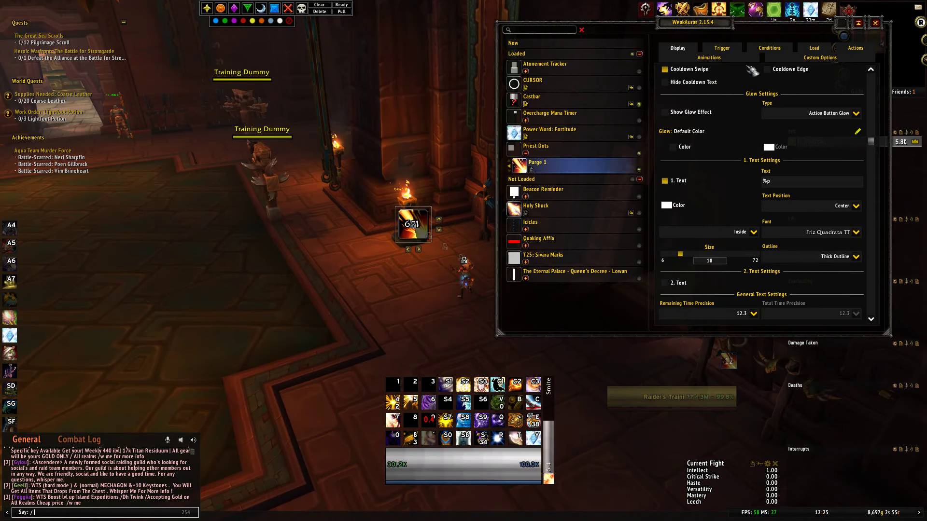
pyautogui.click(665, 82)
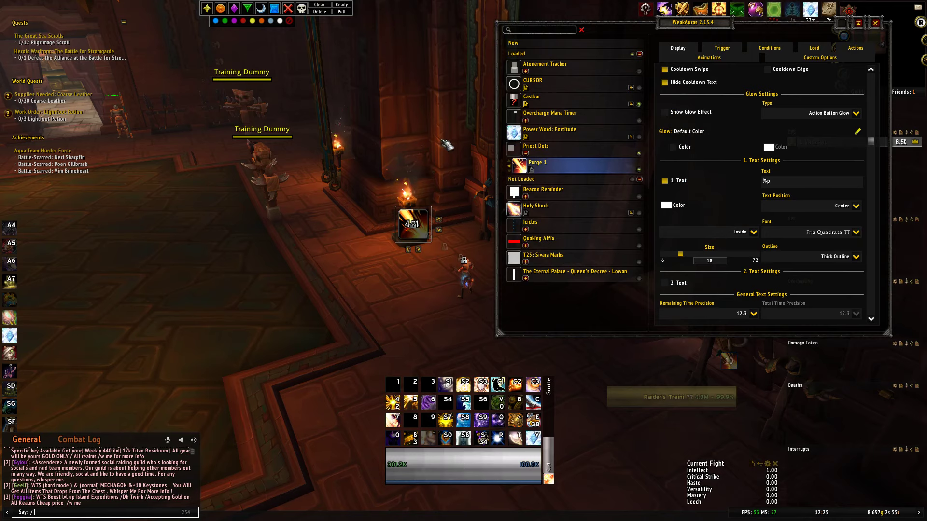
# - Review the Purge 1 trigger settings and disable the icon's Cooldown display
pyautogui.moveTo(447, 145); pyautogui.dragTo(434, 145)
pyautogui.click(722, 47)
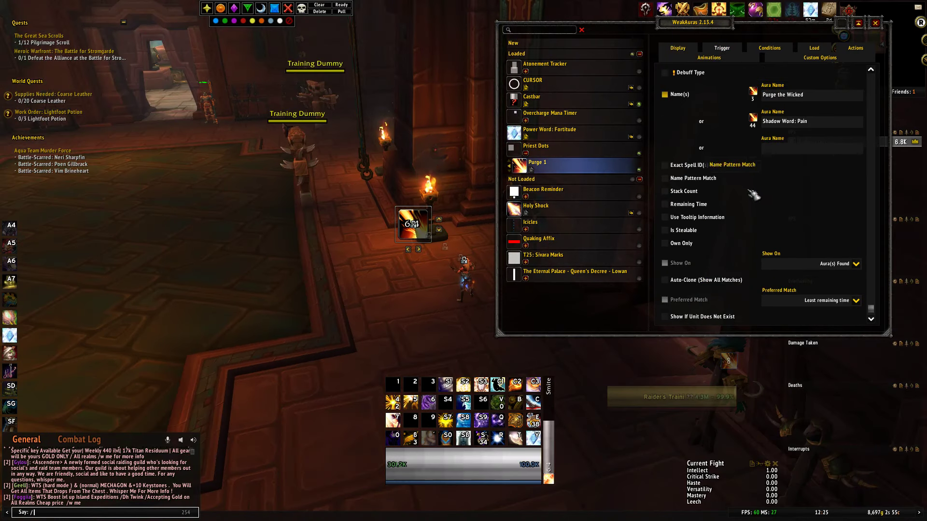
pyautogui.scroll(5, 753, 194)
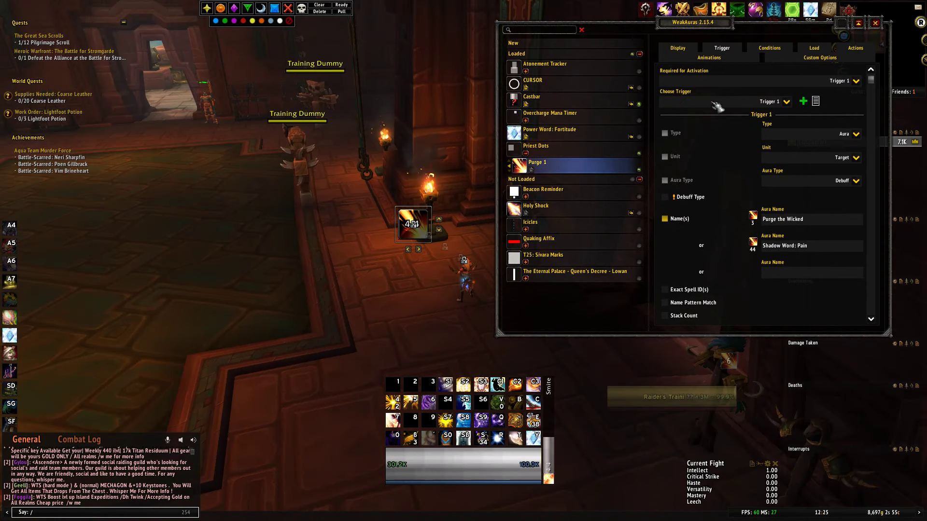
pyautogui.click(678, 47)
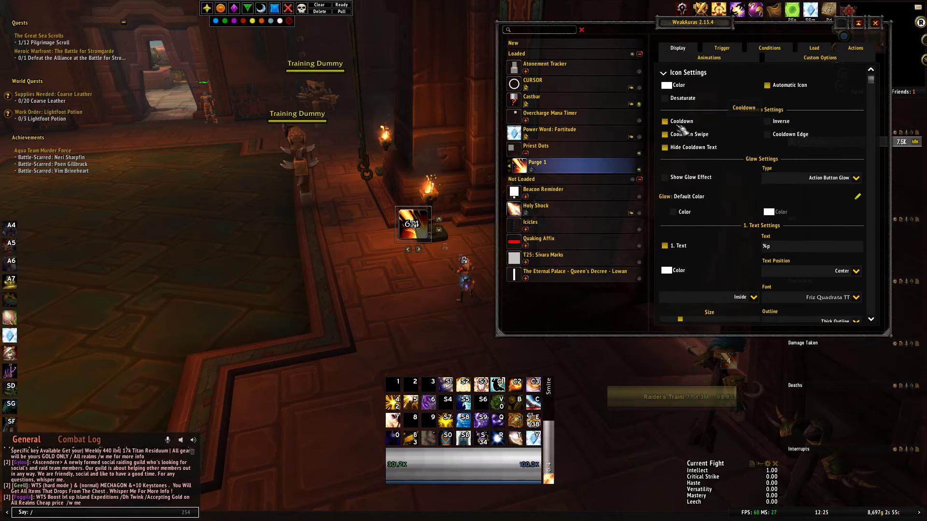
pyautogui.click(664, 121)
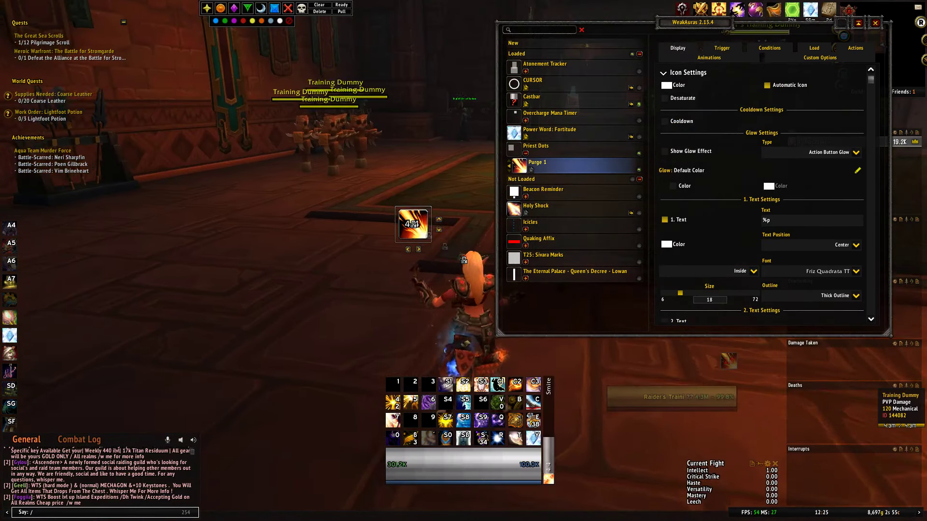
pyautogui.press('w')
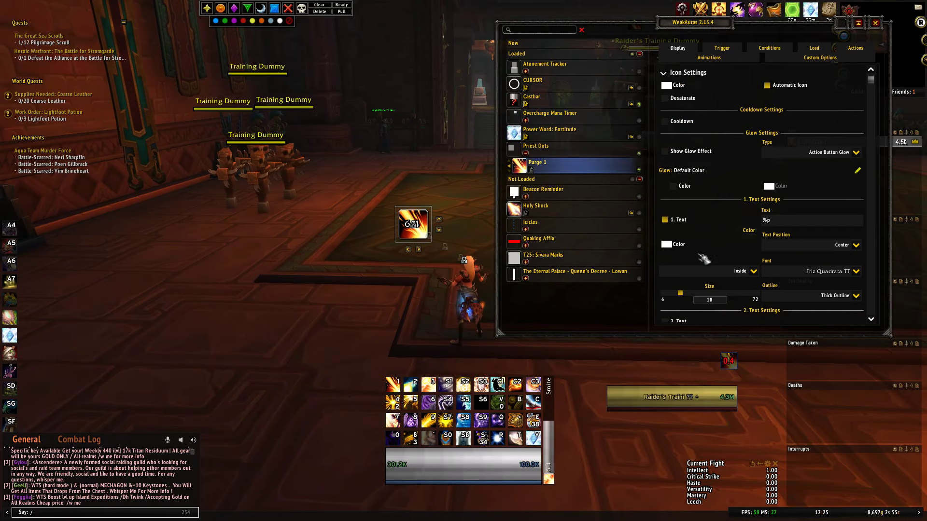
pyautogui.scroll(-3, 705, 259)
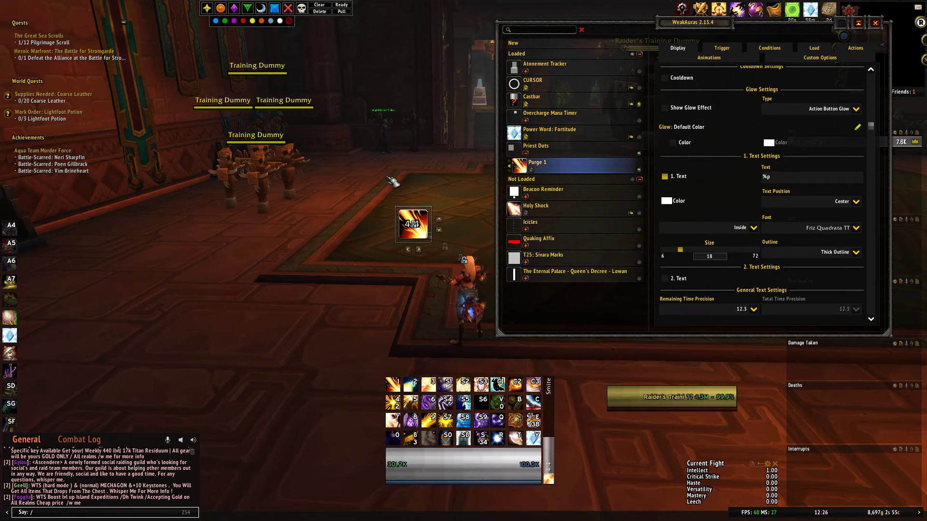
pyautogui.moveTo(386, 141); pyautogui.dragTo(476, 135)
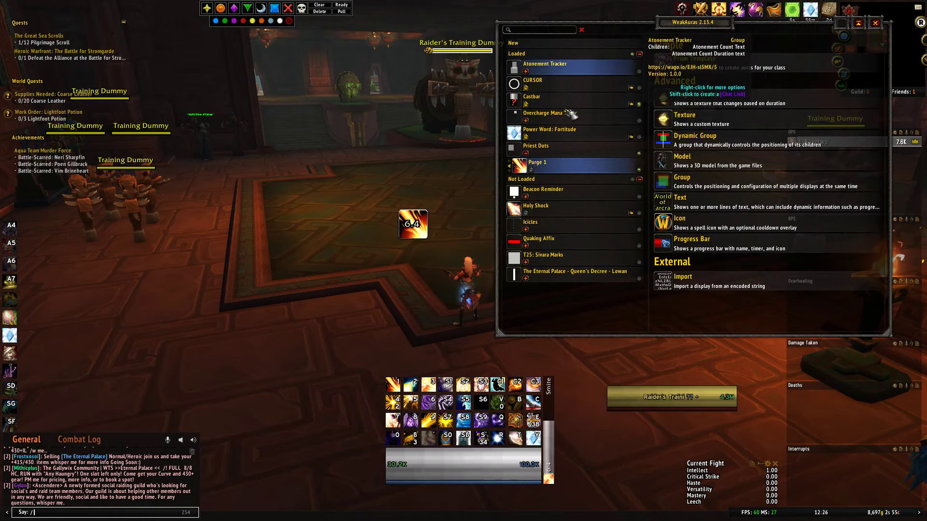
# - Add a new icon aura to the Priest Dots group and name it Purge 2
pyautogui.click(565, 148)
pyautogui.click(579, 42)
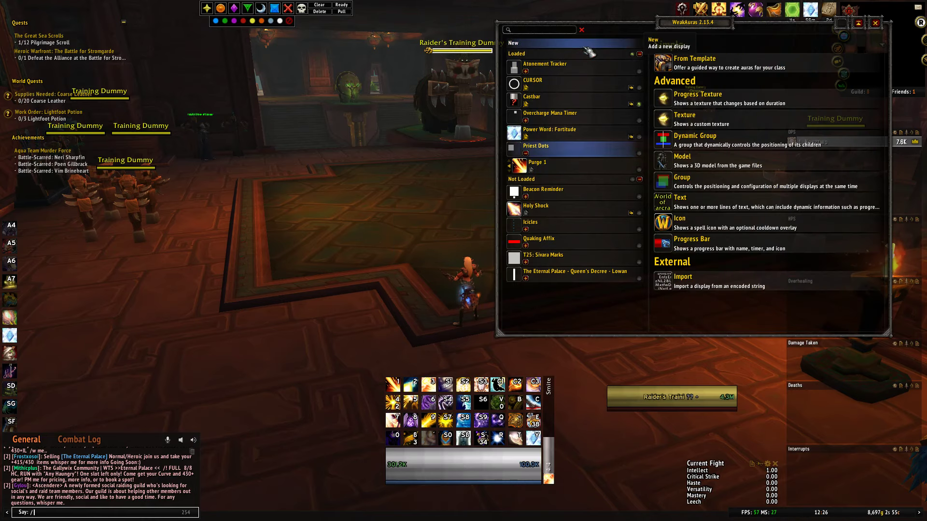
pyautogui.click(713, 223)
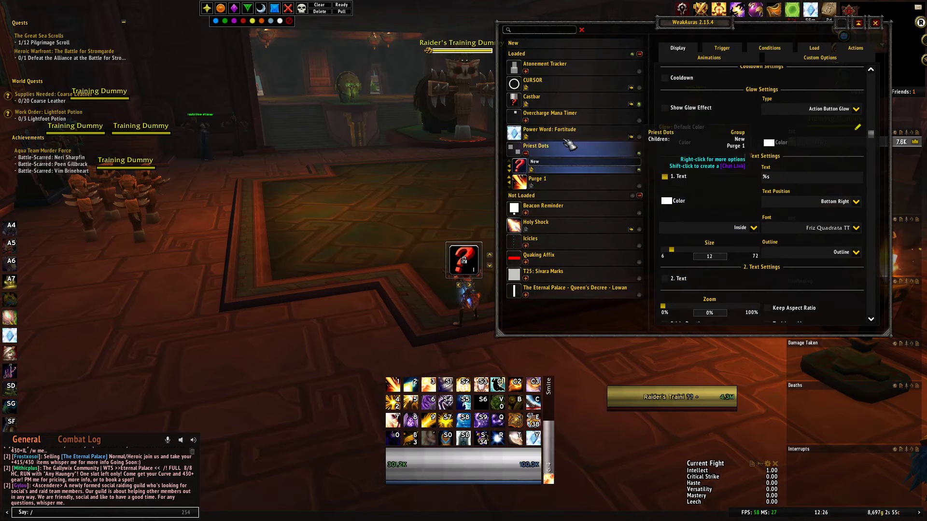
pyautogui.click(594, 164)
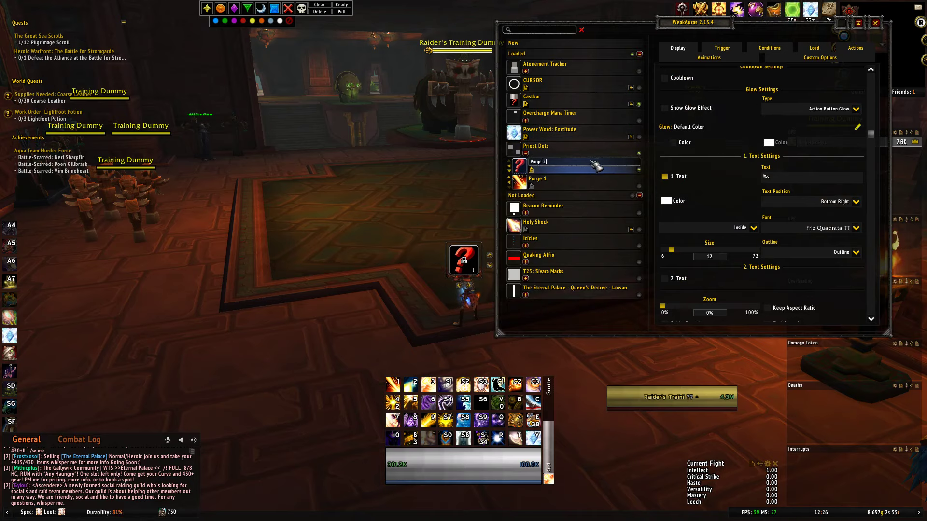
pyautogui.press('Return')
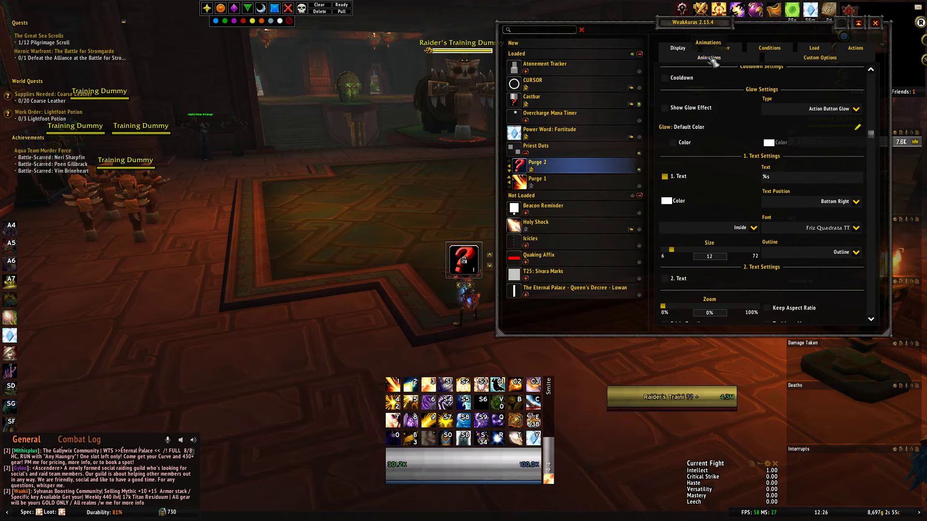
# - Set Purge 2's Trigger 1 to watch the Target unit for the Debuff aura type
pyautogui.click(722, 48)
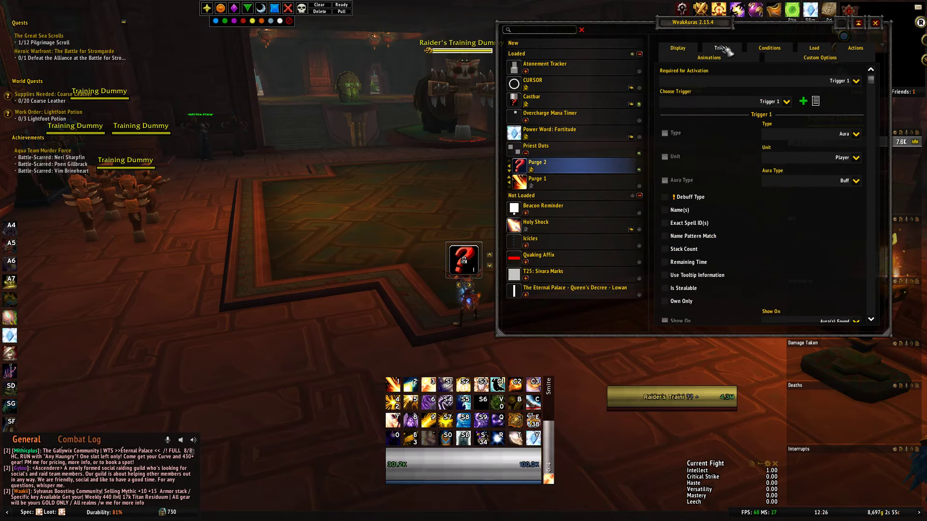
pyautogui.click(854, 158)
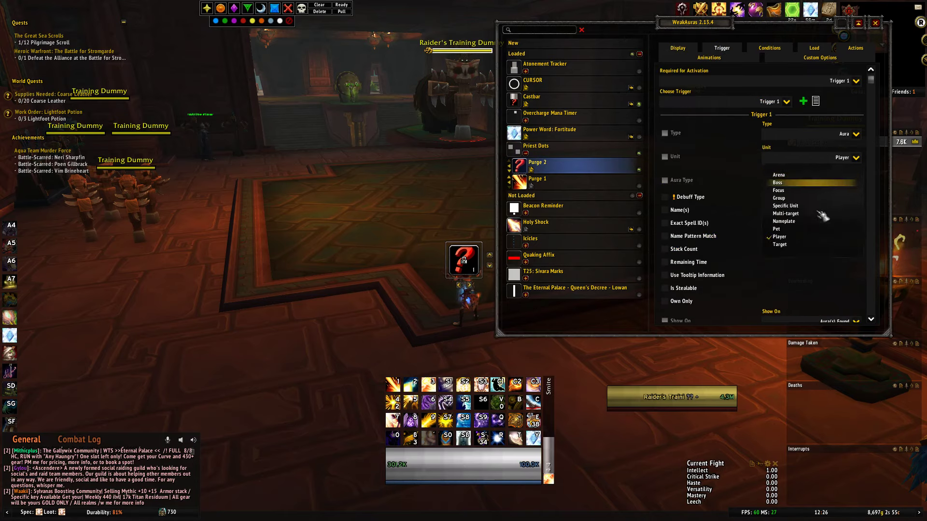
pyautogui.click(805, 245)
pyautogui.click(854, 181)
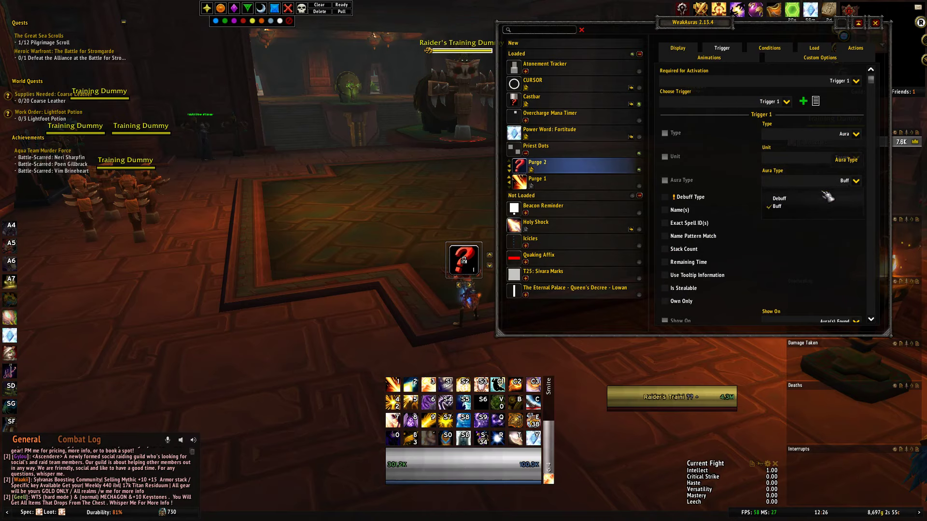
pyautogui.click(786, 199)
# - Check Purge 1's trigger for reference and set Purge 2's trigger to show on Aura(s) Missing
pyautogui.scroll(-1, 741, 201)
pyautogui.scroll(-2, 741, 201)
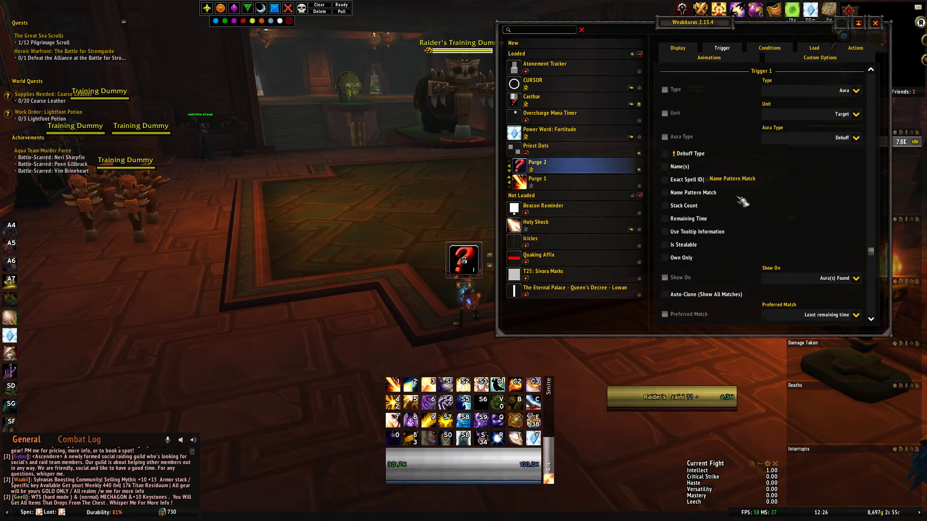
pyautogui.click(573, 190)
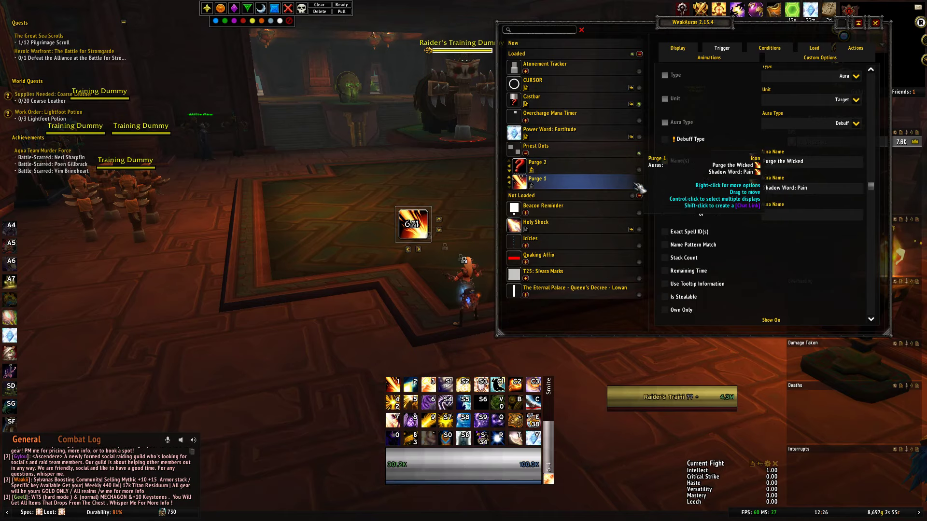
pyautogui.click(596, 169)
pyautogui.click(857, 266)
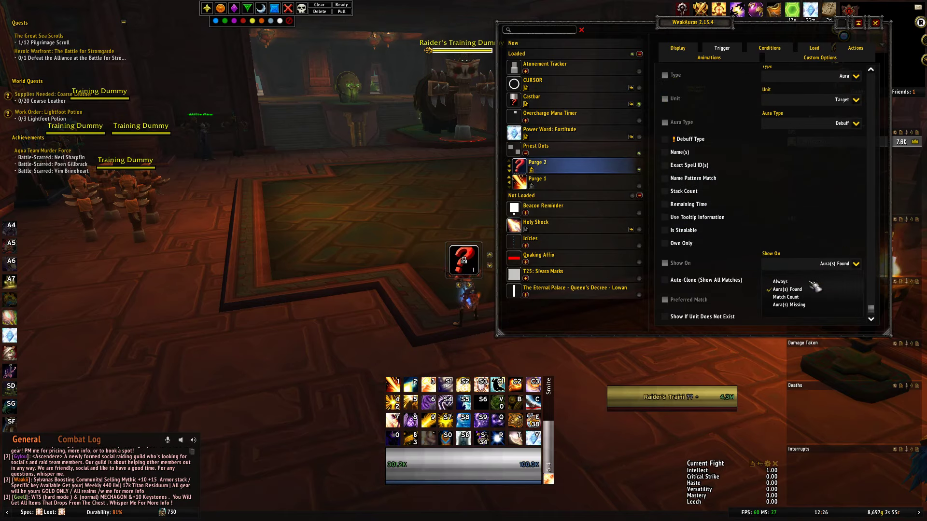
pyautogui.click(803, 298)
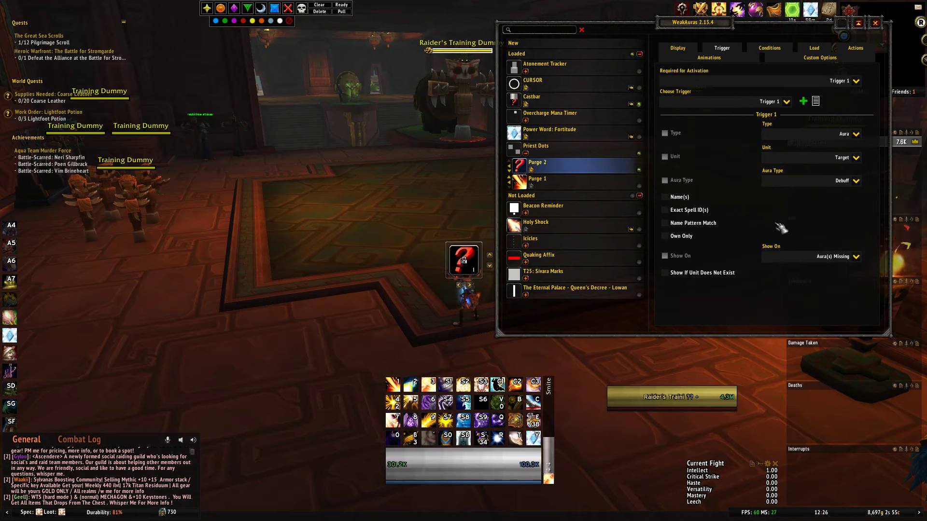
# - Enable name matching in Purge 2's trigger and enter the aura names Purge the Wicked and Shadow Word: Pain
pyautogui.click(676, 197)
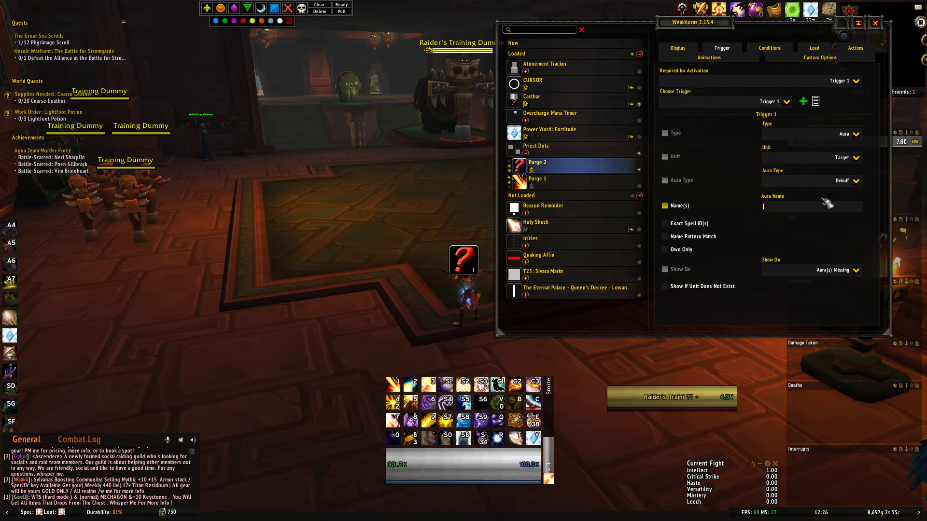
pyautogui.write('P')
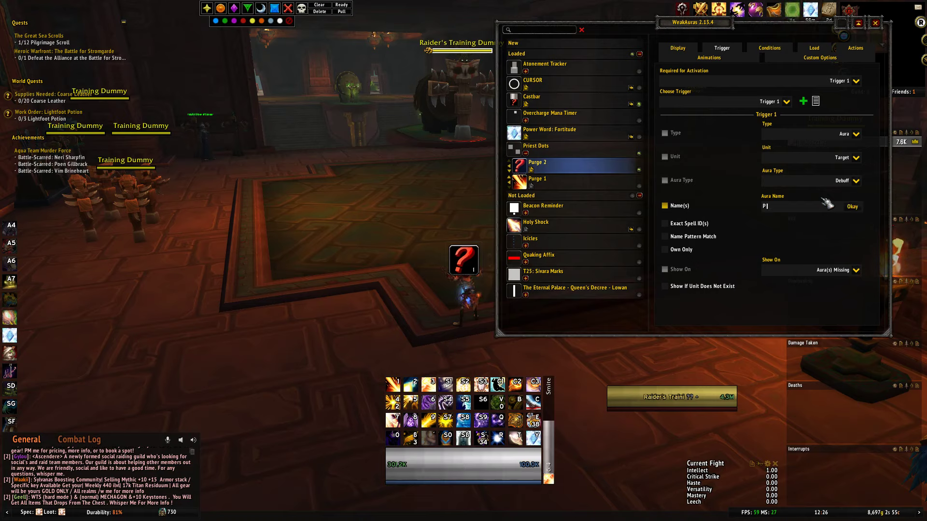
pyautogui.write('urge the ')
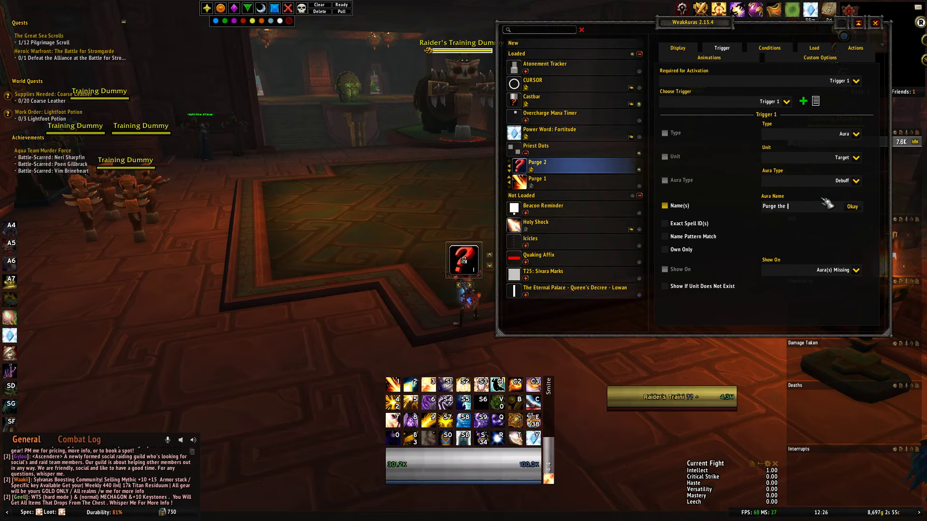
pyautogui.write('Wicked')
pyautogui.press('Return')
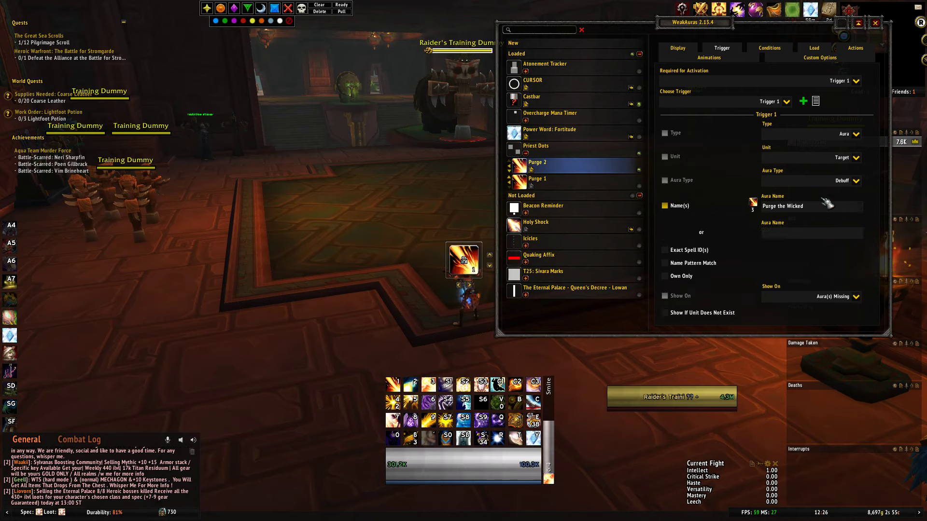
pyautogui.click(799, 232)
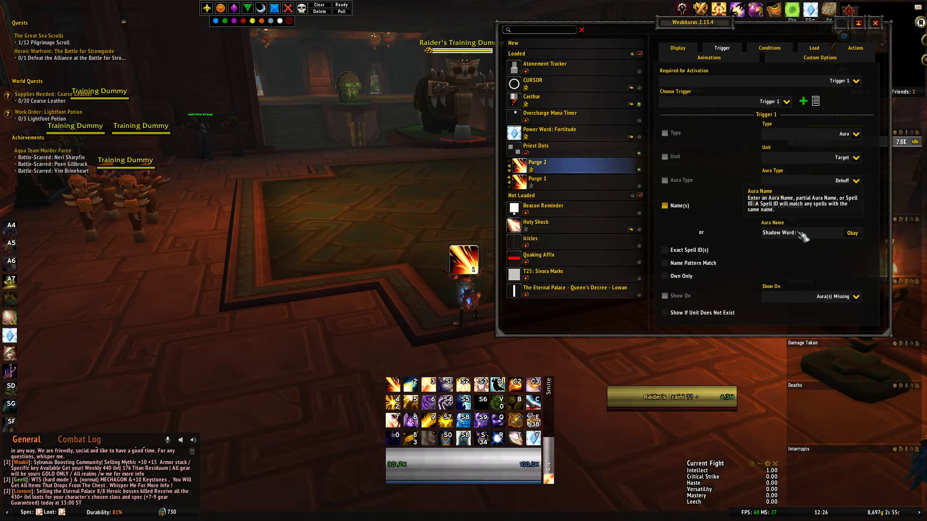
pyautogui.press('Return')
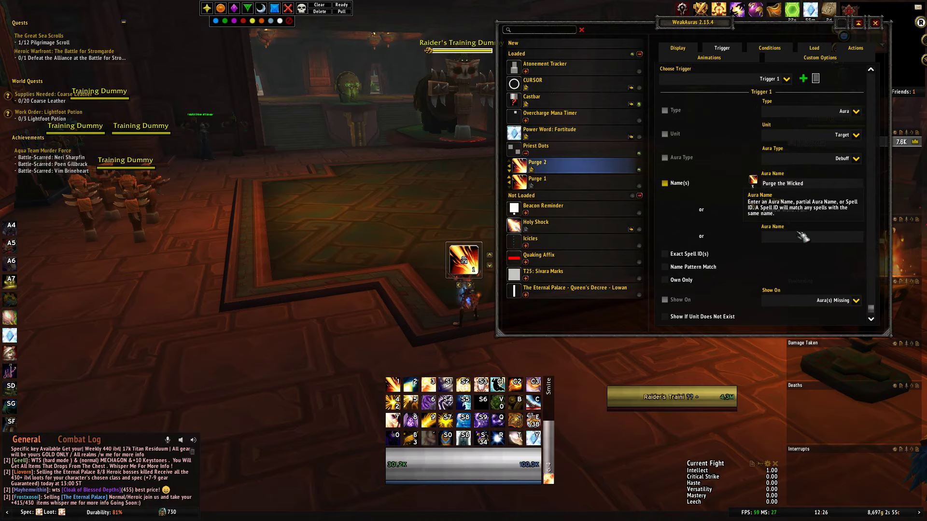
# - Restrict Purge 2's loading to In Combat, Not In Pet Battle, Not In Vehicle and player class Priest
pyautogui.click(817, 50)
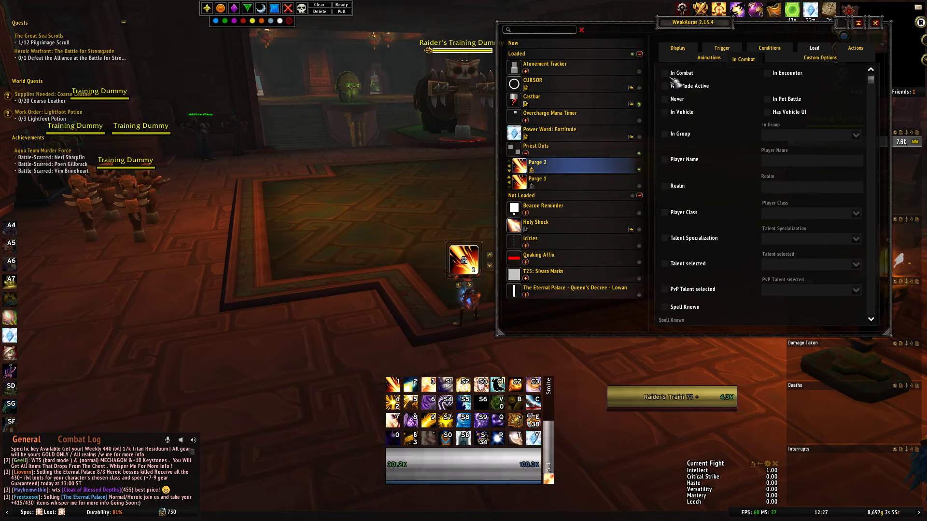
pyautogui.click(733, 88)
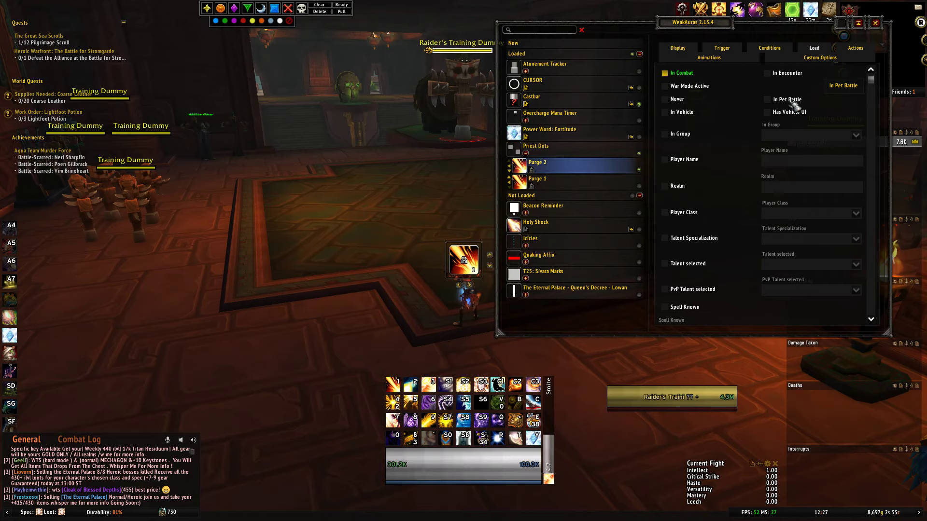
pyautogui.click(791, 103)
pyautogui.click(792, 102)
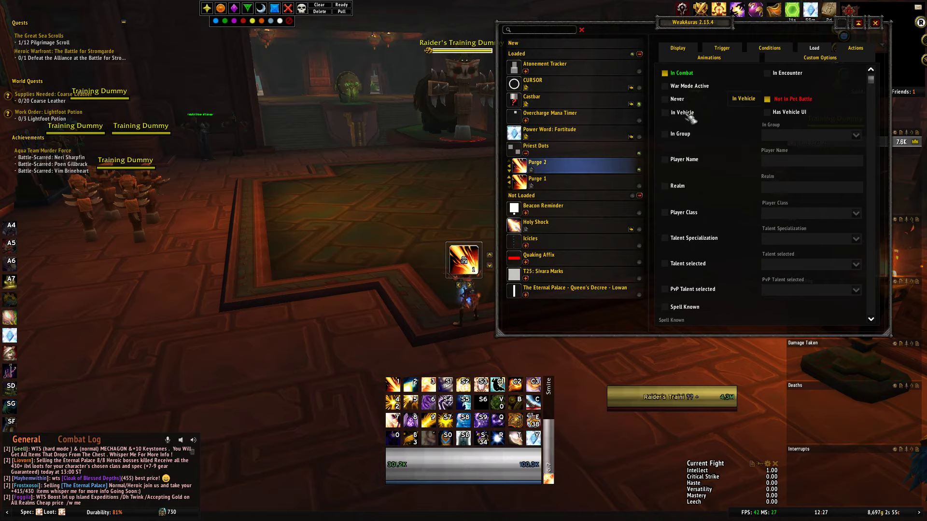
pyautogui.click(689, 114)
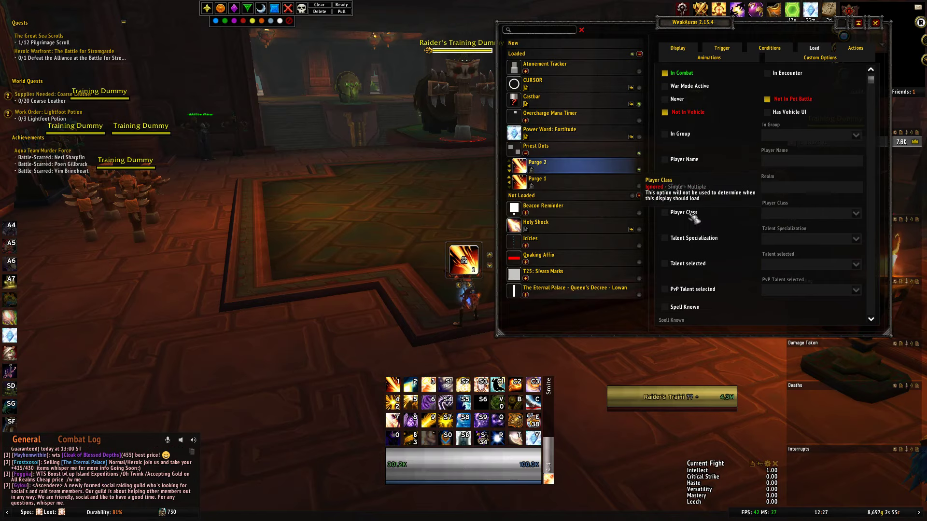
pyautogui.click(686, 213)
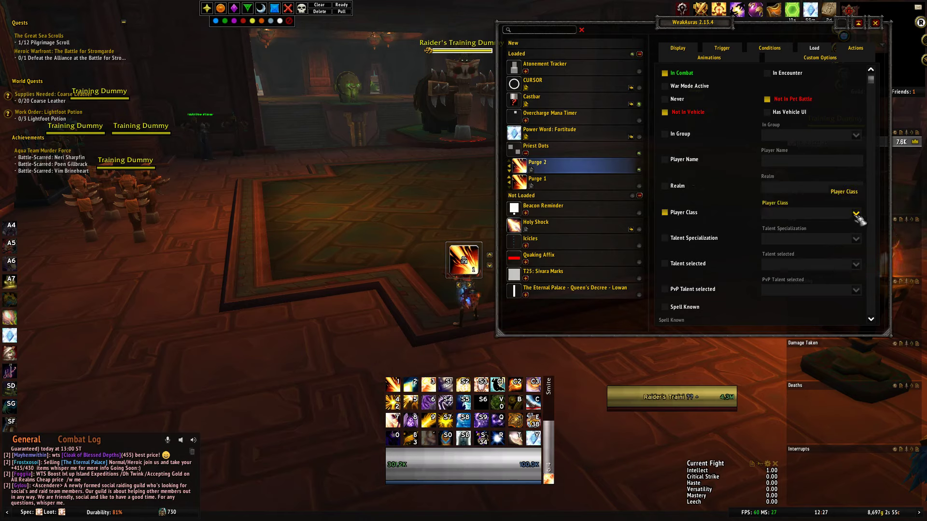
pyautogui.click(856, 213)
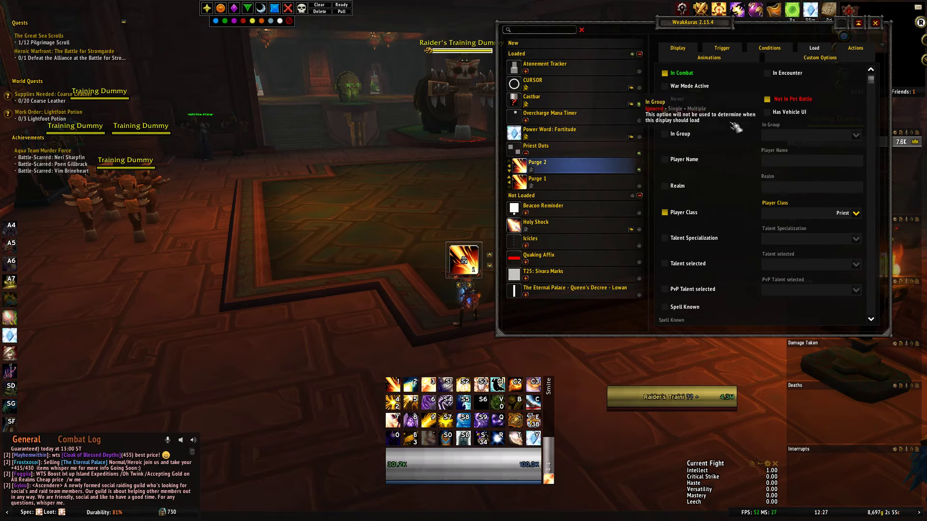
# - Enable Show Glow Effect for Purge 2 and compare its display settings with Purge 1's
pyautogui.click(676, 48)
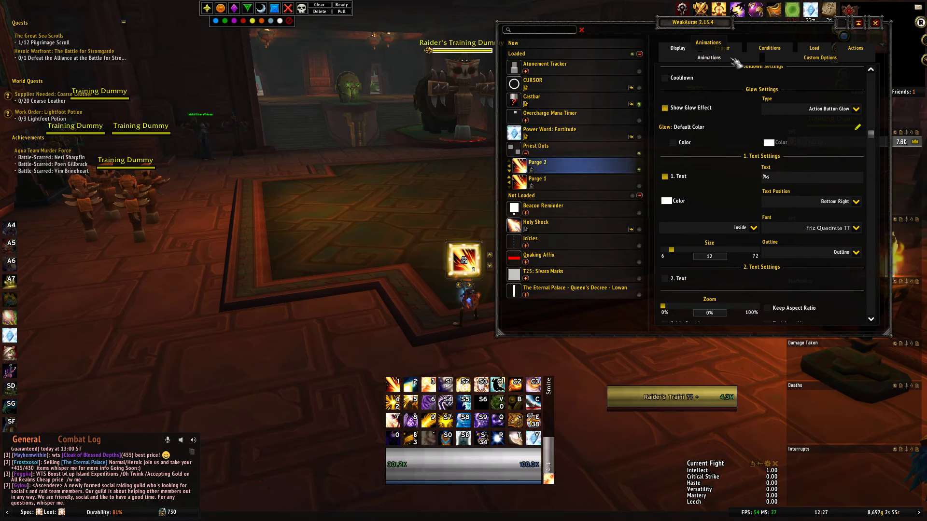
pyautogui.click(569, 183)
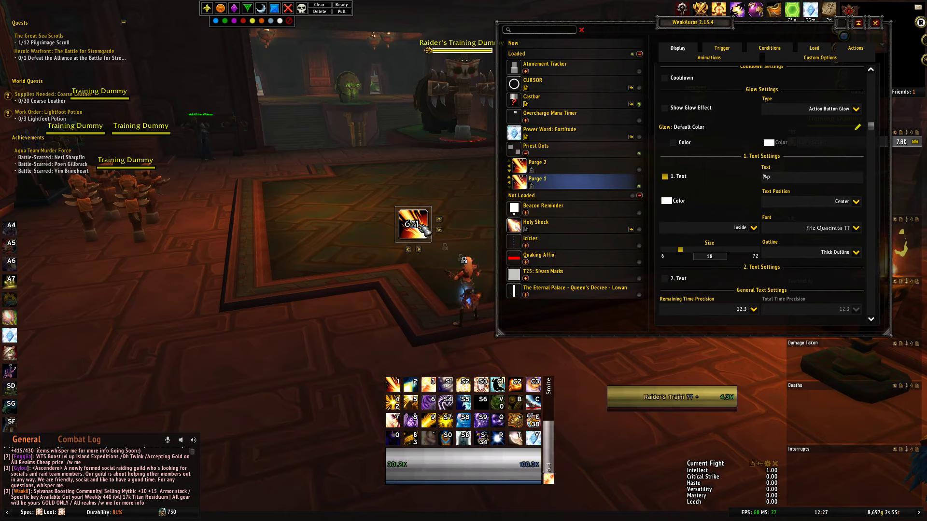
pyautogui.click(569, 167)
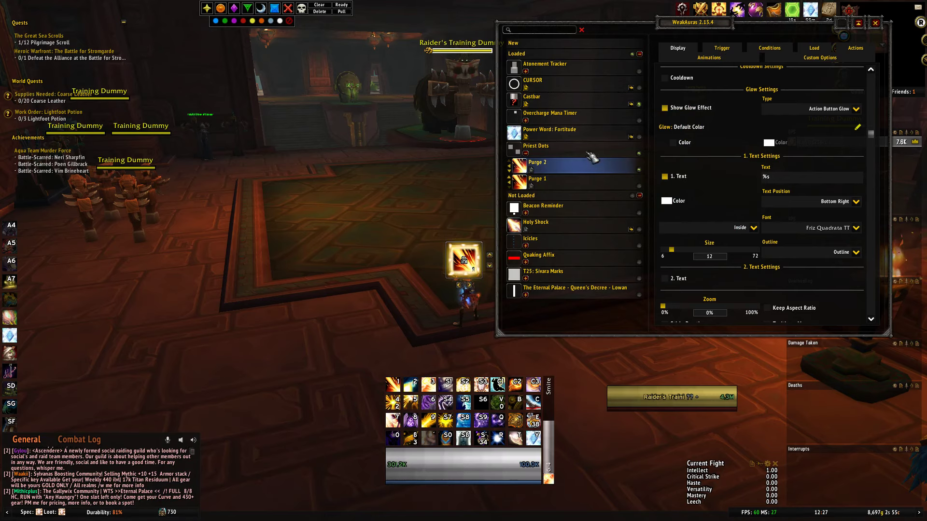
# - Add a condition to Purge 2 that requires Trigger 1's Active state to be True, rechecking the trigger settings
pyautogui.click(771, 48)
pyautogui.click(734, 76)
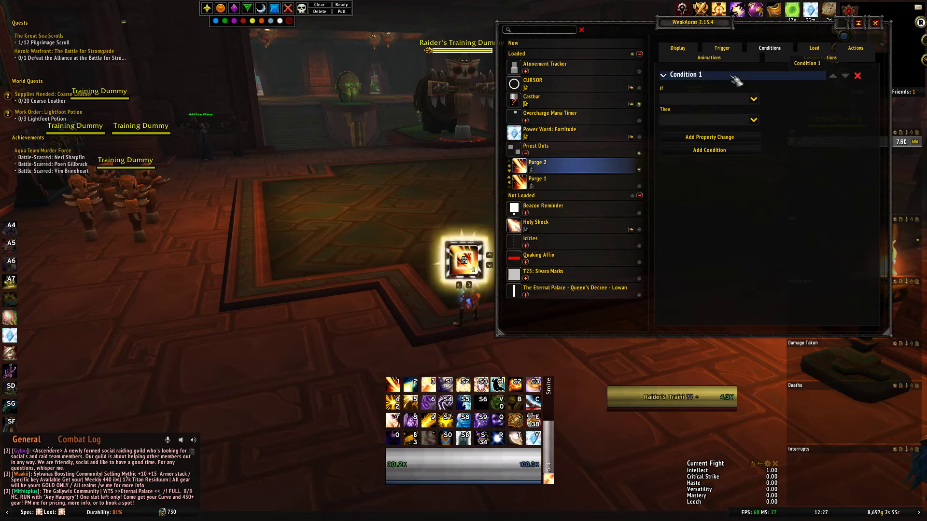
pyautogui.click(753, 99)
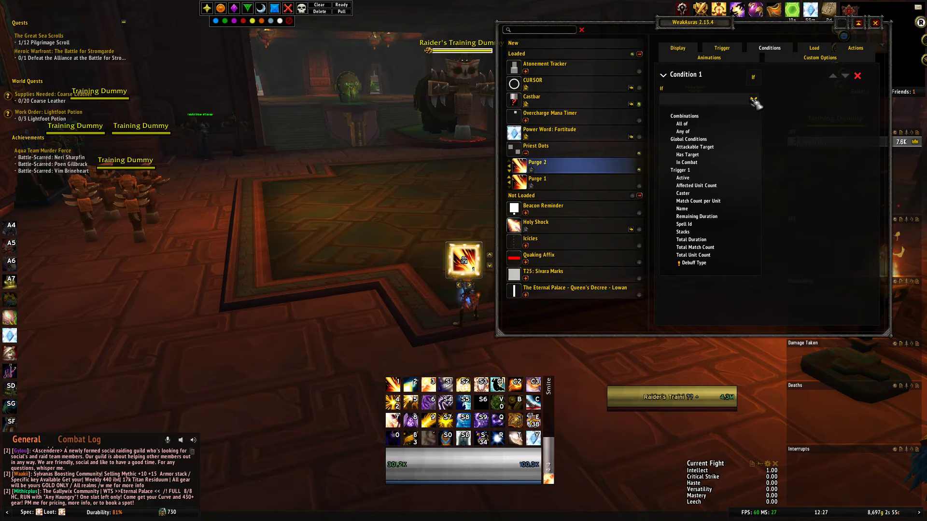
pyautogui.click(698, 179)
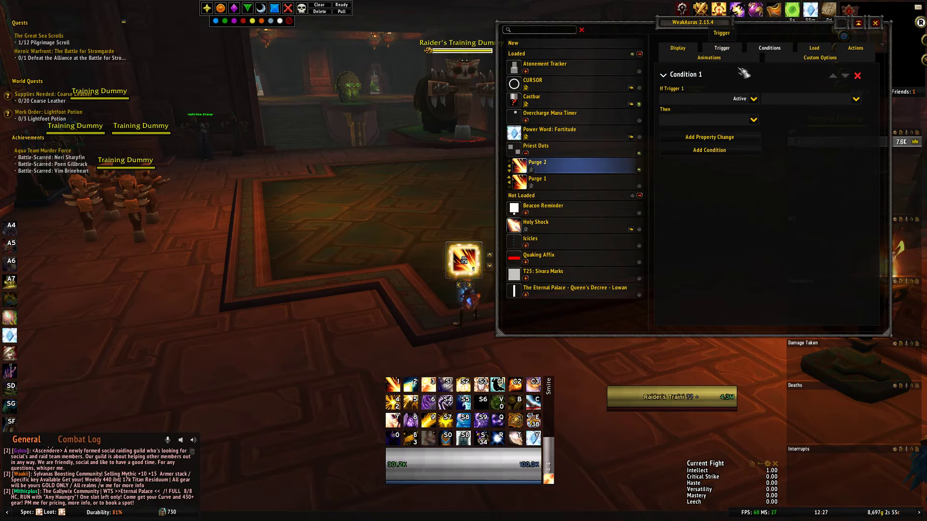
pyautogui.click(721, 48)
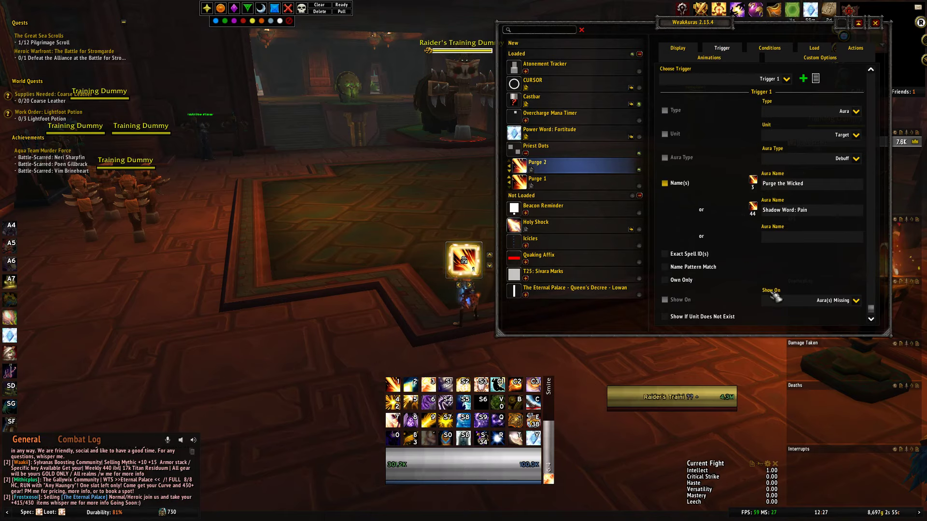
pyautogui.click(771, 48)
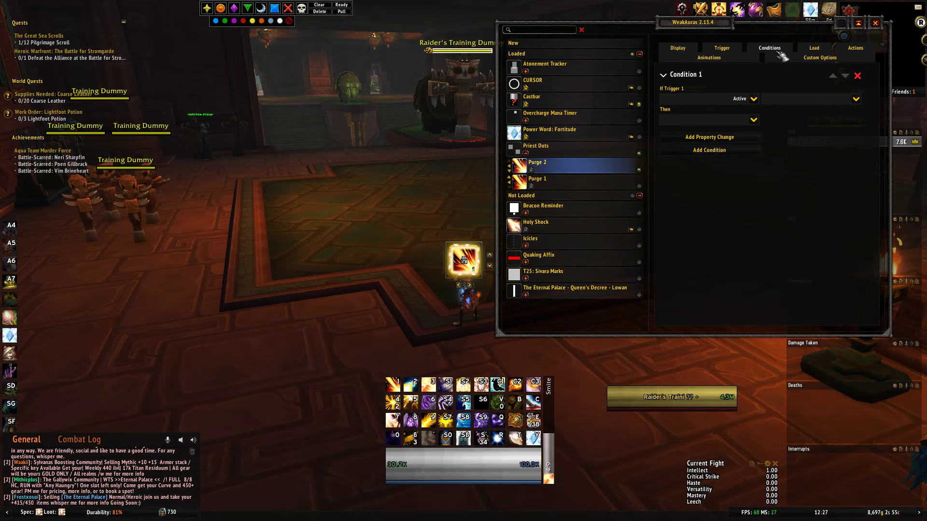
pyautogui.click(856, 99)
pyautogui.click(831, 117)
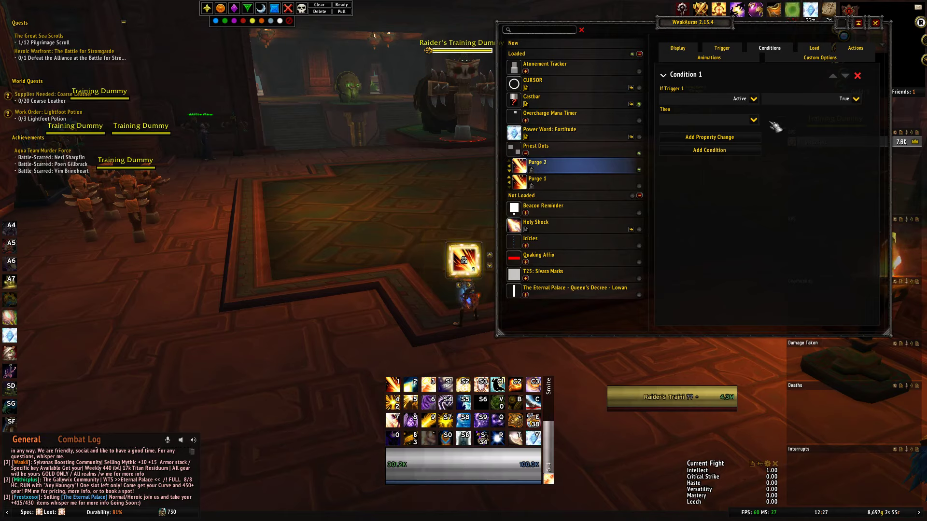
# - Make Purge 2's Condition 1 desaturate the icon while Trigger 1 is active
pyautogui.click(753, 120)
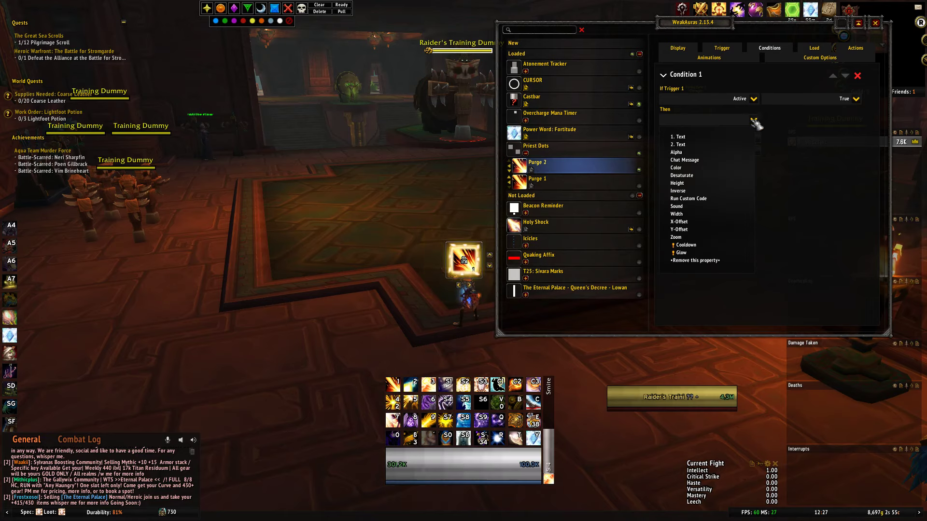
pyautogui.click(707, 176)
pyautogui.click(768, 120)
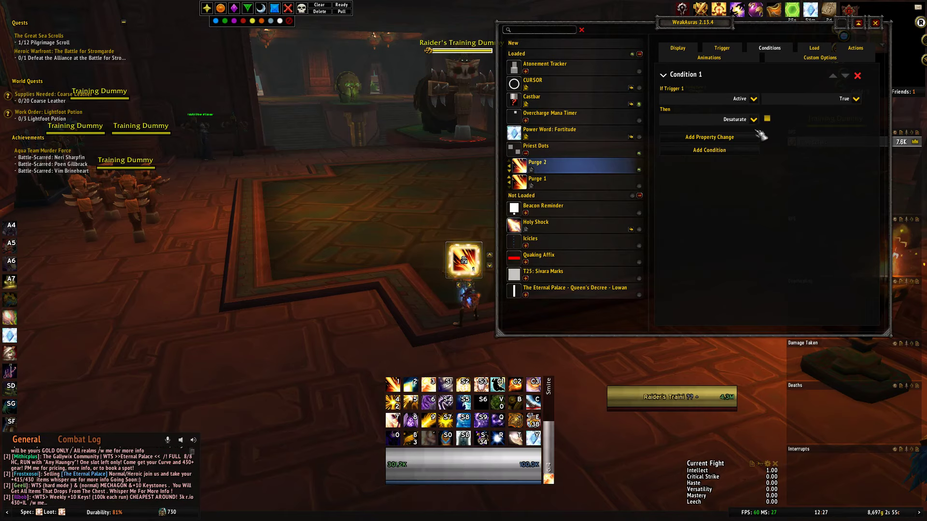
# - Add a second property change to Condition 1 that loops the Blast sound on the Master sound channel
pyautogui.click(753, 137)
pyautogui.click(758, 150)
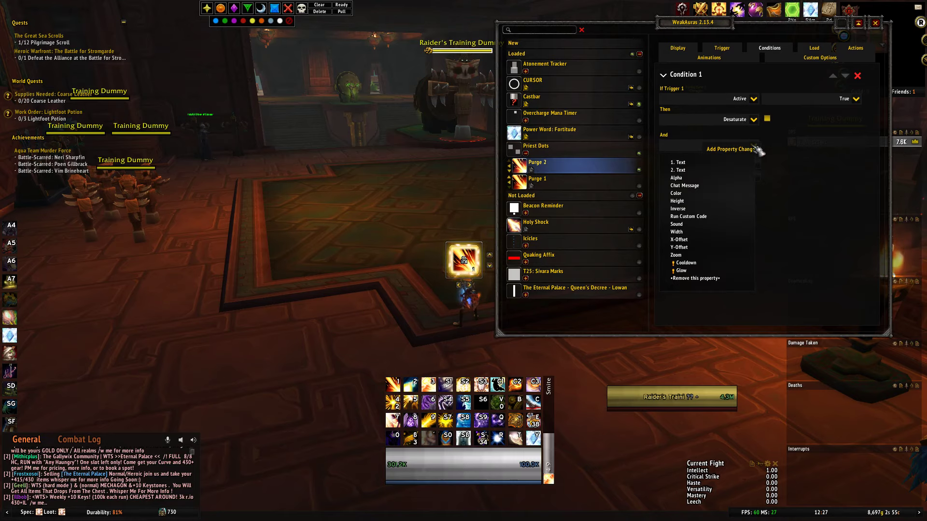
pyautogui.click(701, 225)
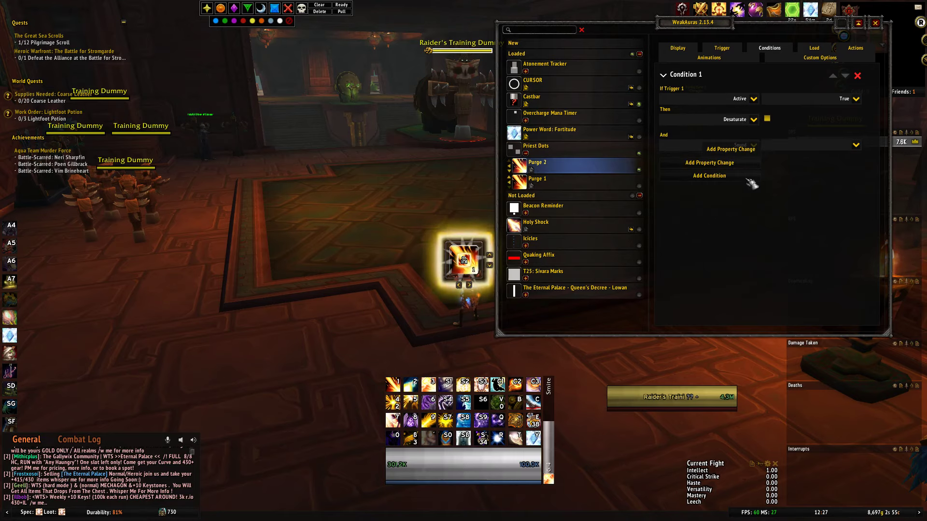
pyautogui.click(836, 162)
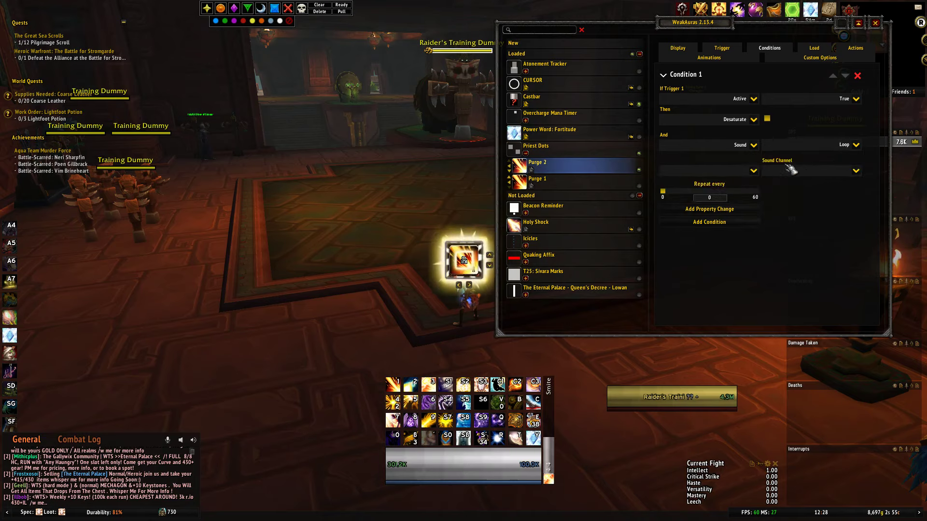
pyautogui.click(754, 171)
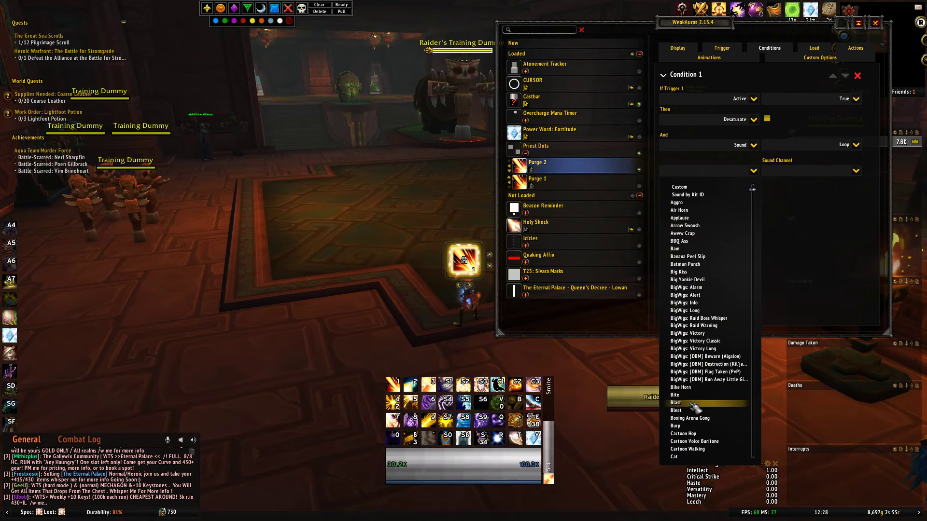
pyautogui.click(745, 407)
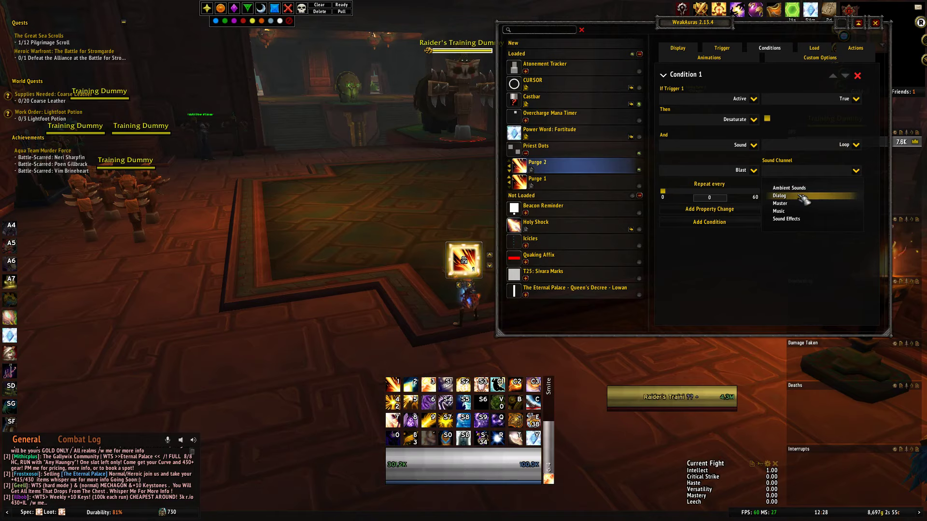
pyautogui.click(799, 205)
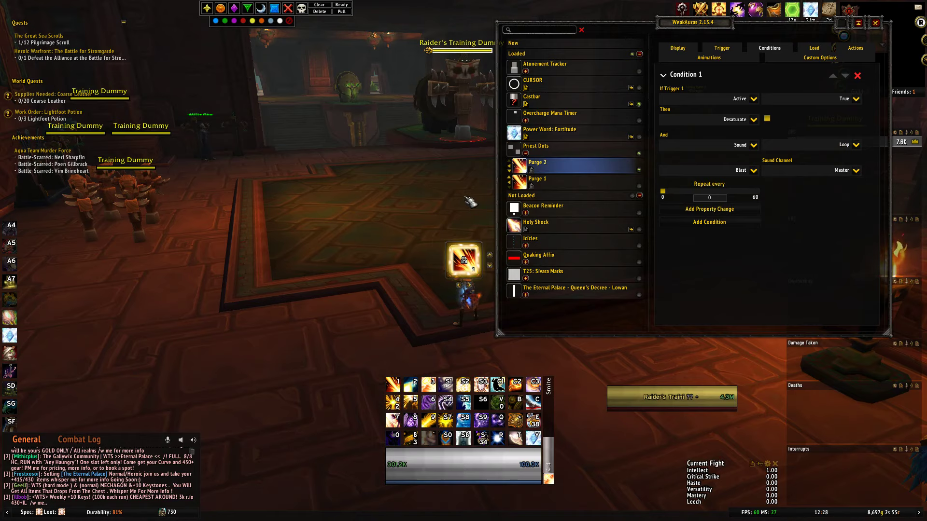
# - Match Purge 2's position to Purge 1's by setting its X Offset to -105.16 and Y Offset to 74.12
pyautogui.moveTo(465, 198); pyautogui.dragTo(473, 172)
pyautogui.click(559, 182)
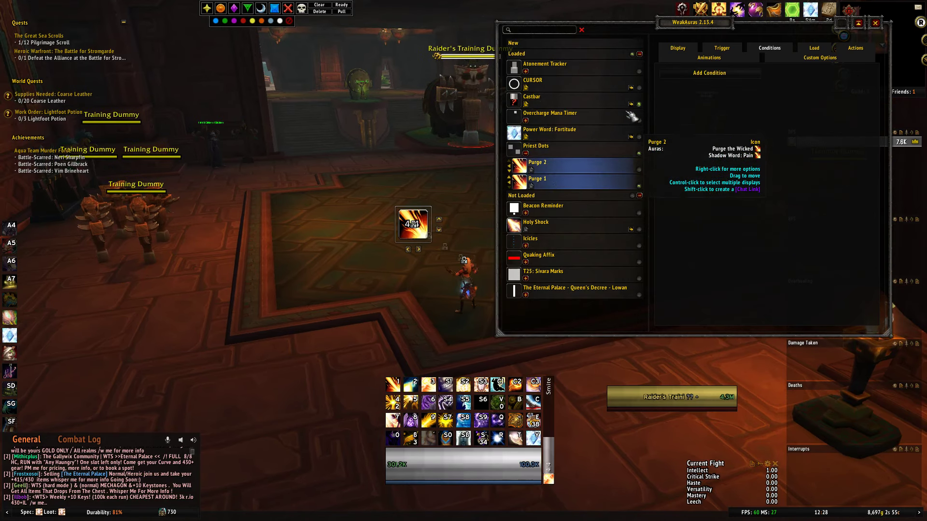
pyautogui.click(675, 49)
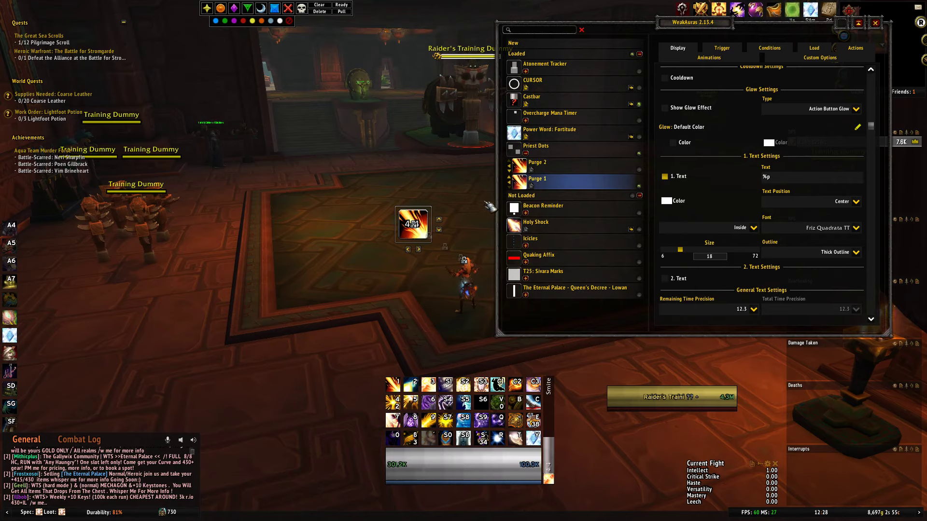
pyautogui.scroll(-4, 737, 189)
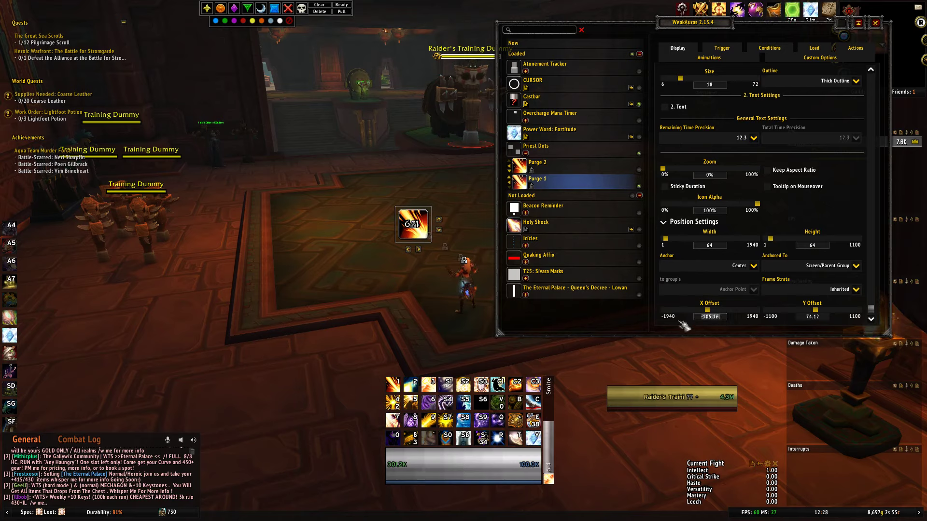
pyautogui.click(537, 164)
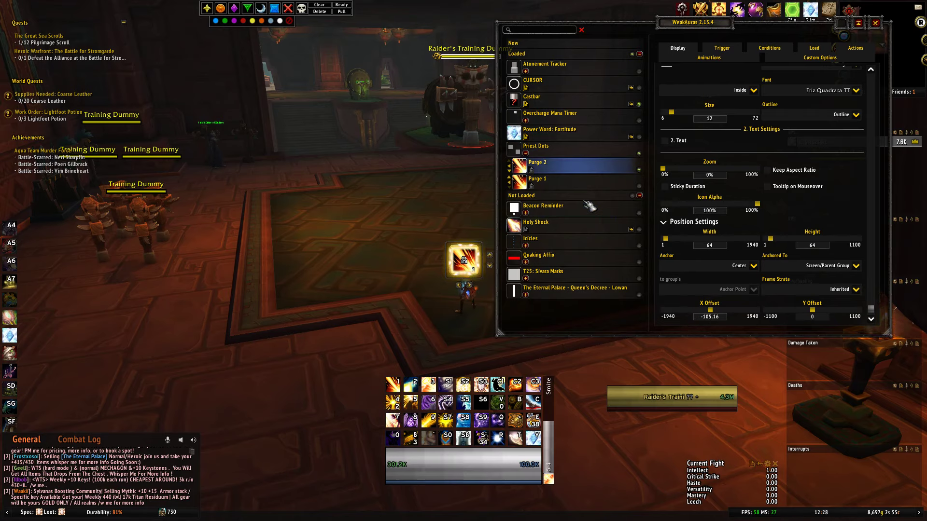
pyautogui.click(625, 183)
pyautogui.scroll(-1, 749, 265)
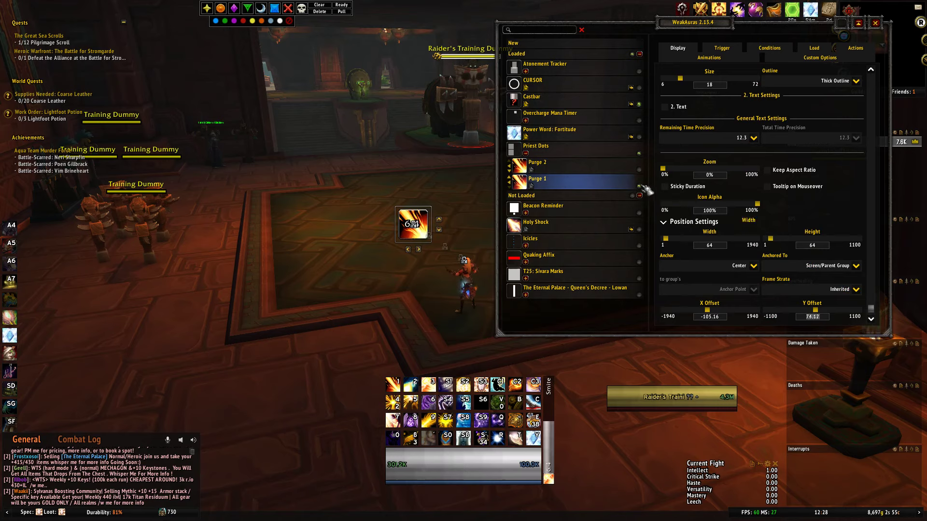
pyautogui.click(620, 169)
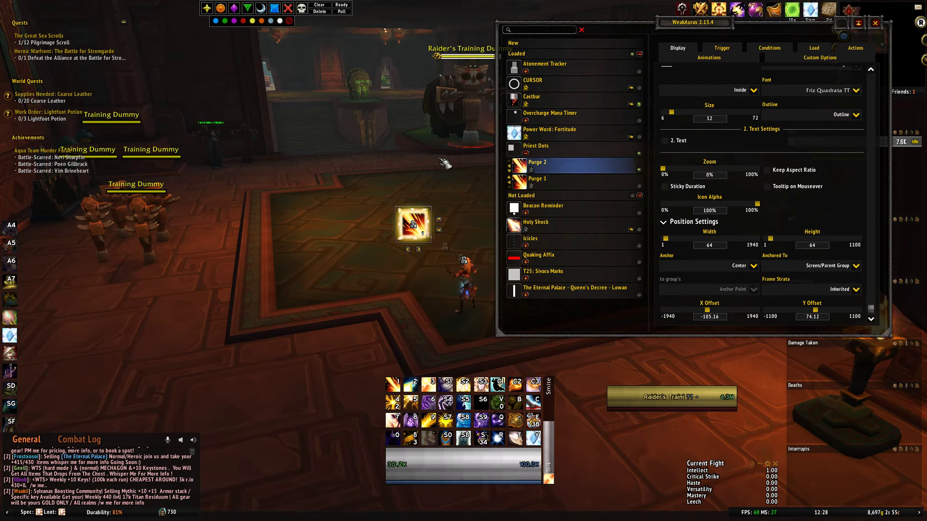
pyautogui.click(562, 154)
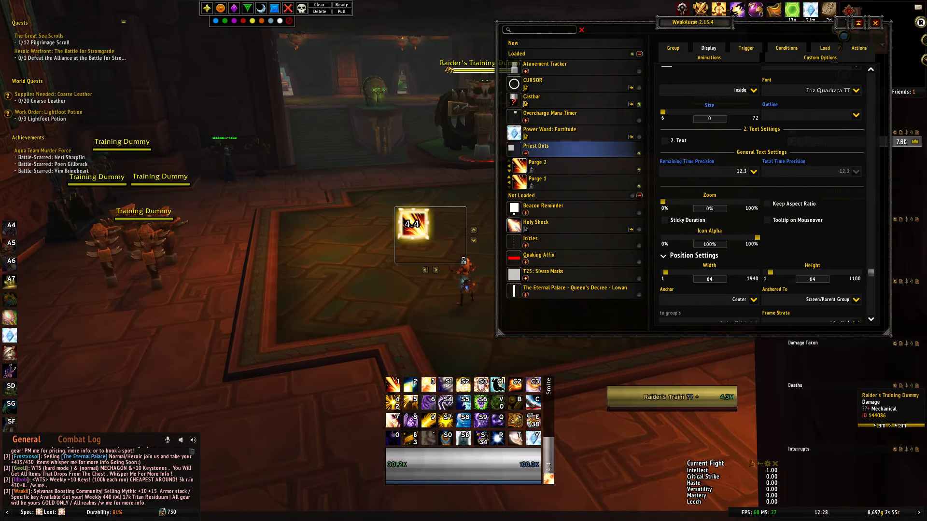
# - Test the Priest Dots icons by entering combat with the Raider's Training Dummy and casting Purge the Wicked on it
pyautogui.press('9')
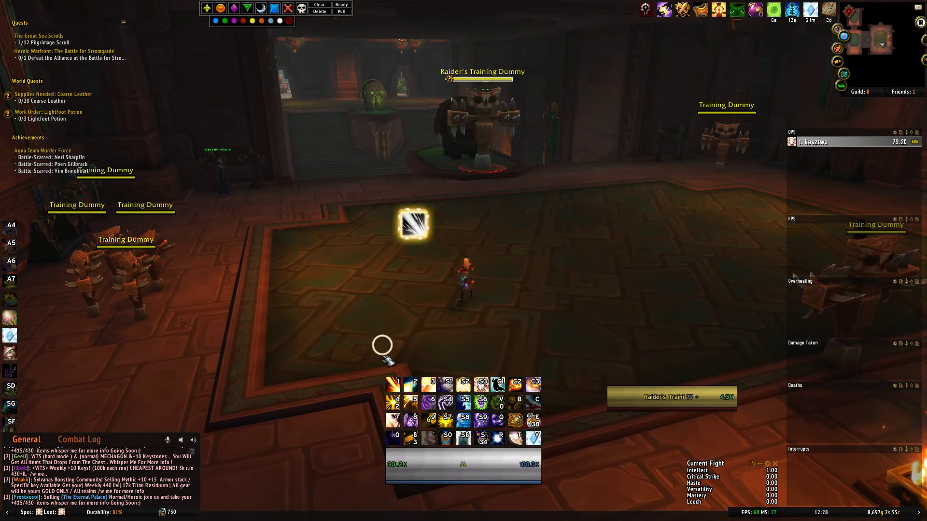
pyautogui.click(393, 385)
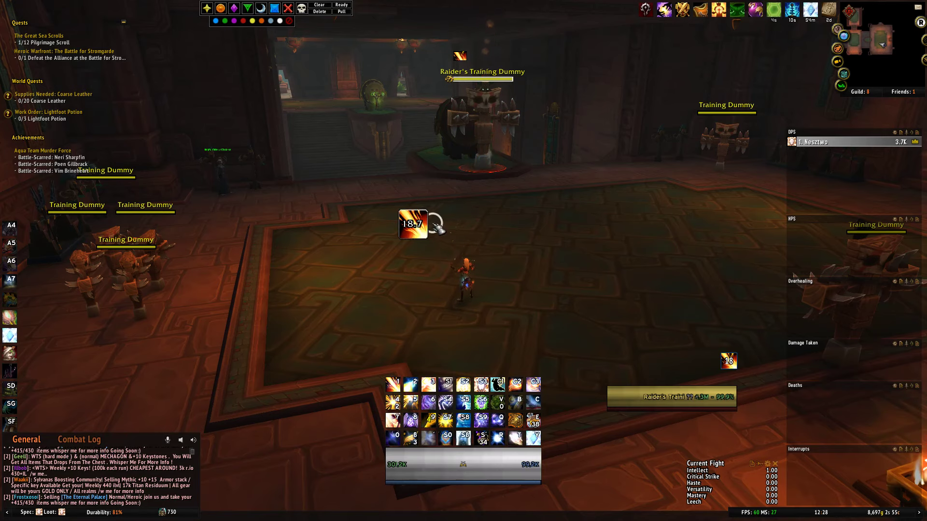
pyautogui.press('9')
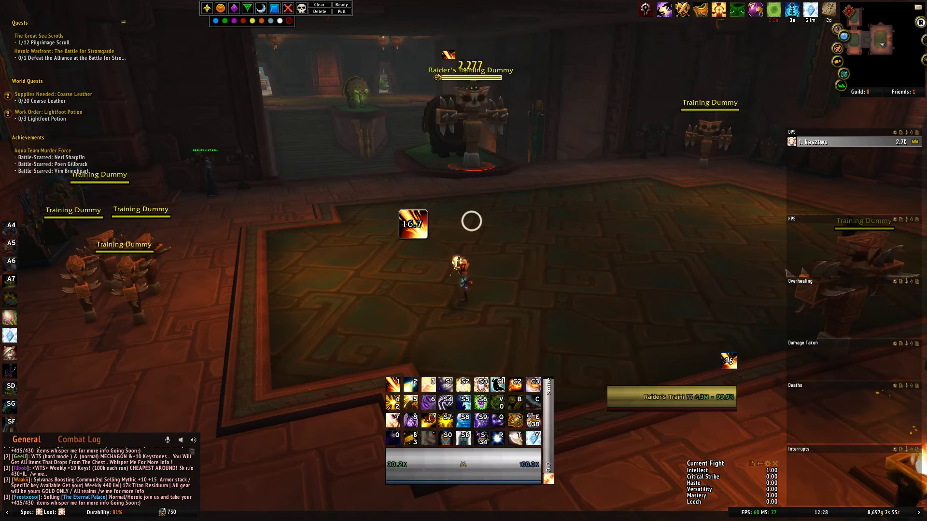
pyautogui.press('3')
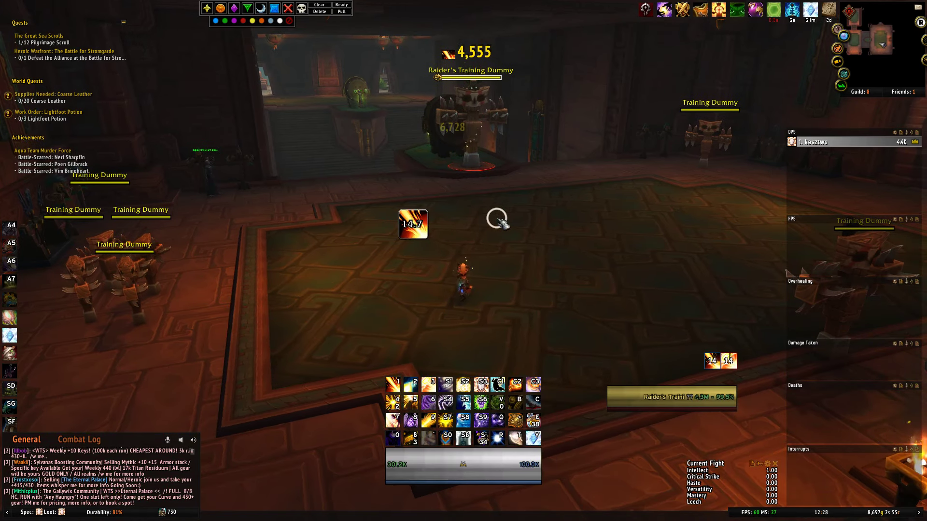
pyautogui.moveTo(494, 218); pyautogui.dragTo(493, 219)
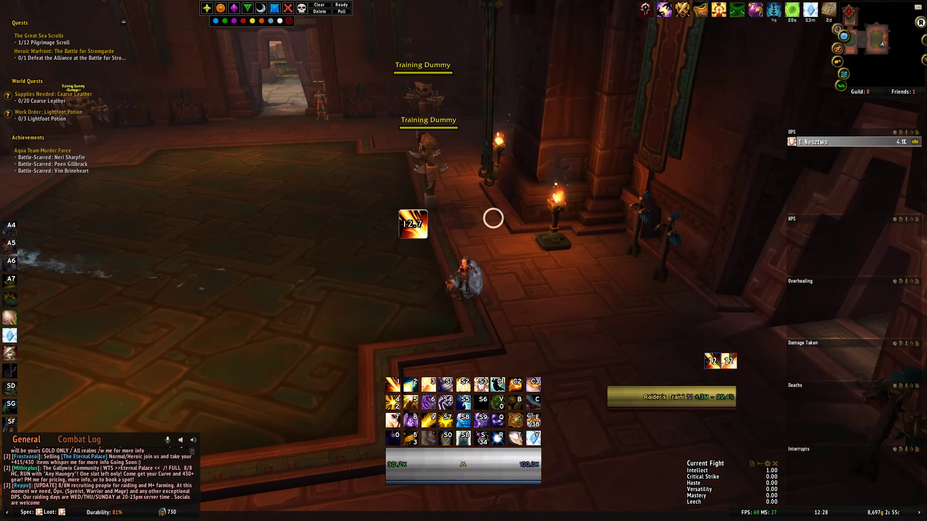
# - Use an item from the bags and switch the level 90 talent to Divine Star
pyautogui.press('n')
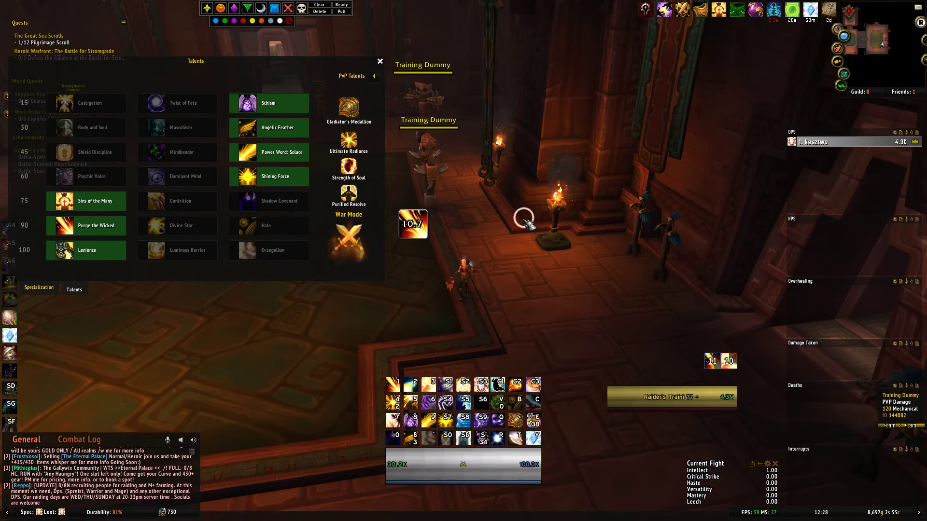
pyautogui.press('b')
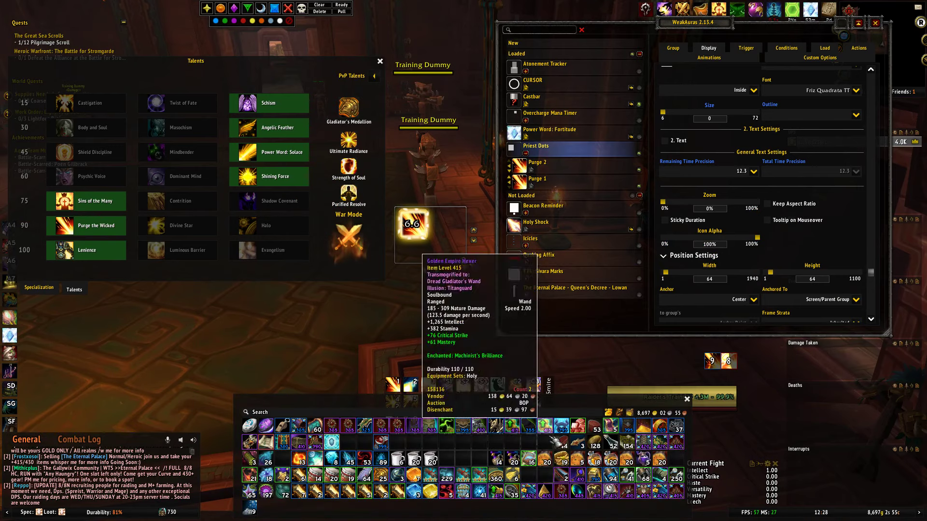
pyautogui.rightClick(538, 461)
pyautogui.press('b')
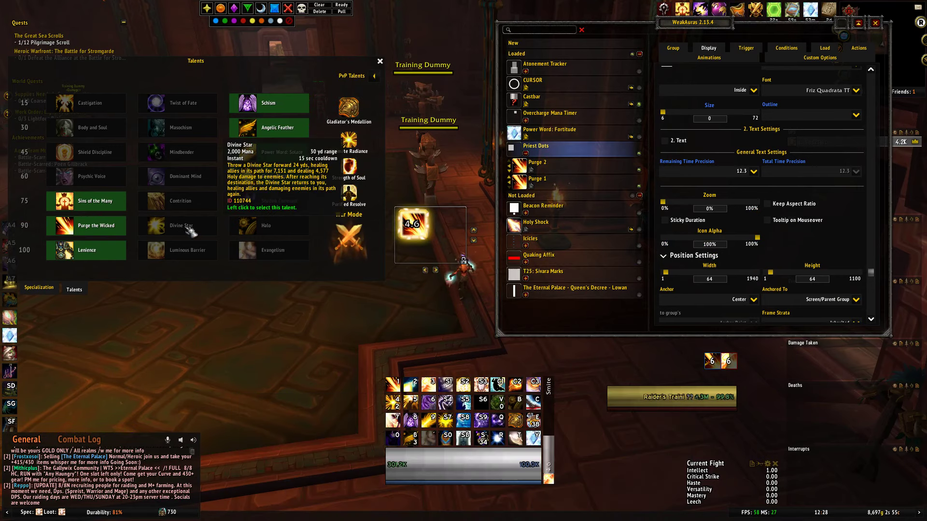
pyautogui.click(192, 231)
pyautogui.press('Escape')
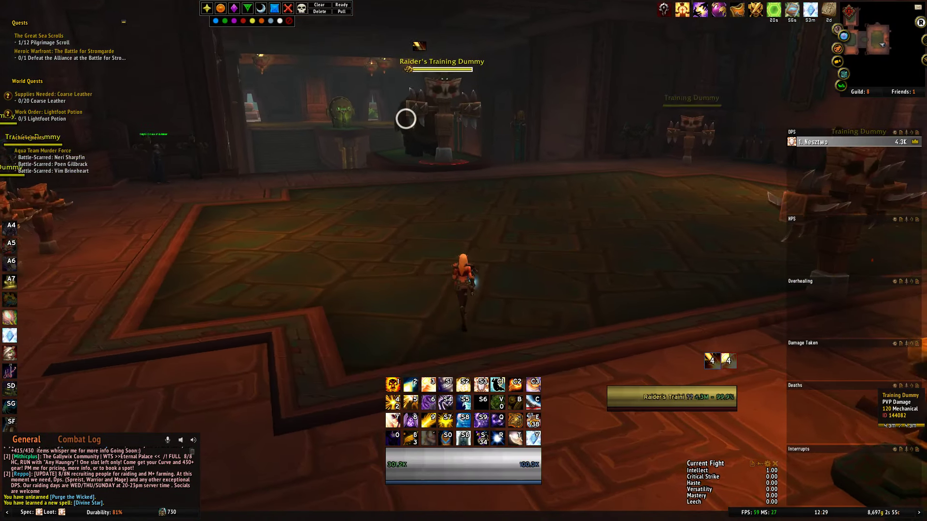
# - Test the Priest Dots icons with Shadow Word: Pain by casting it on the Raider's Training Dummy
pyautogui.press('1')
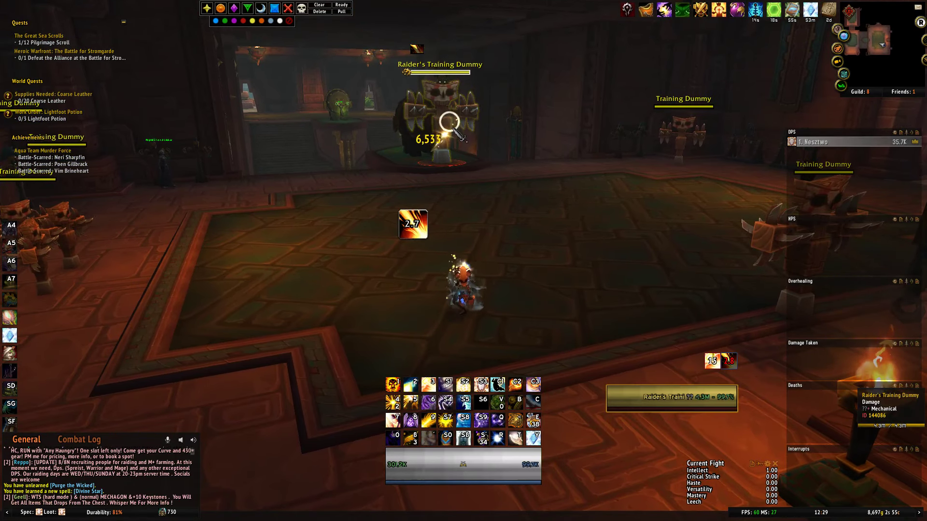
pyautogui.press('1')
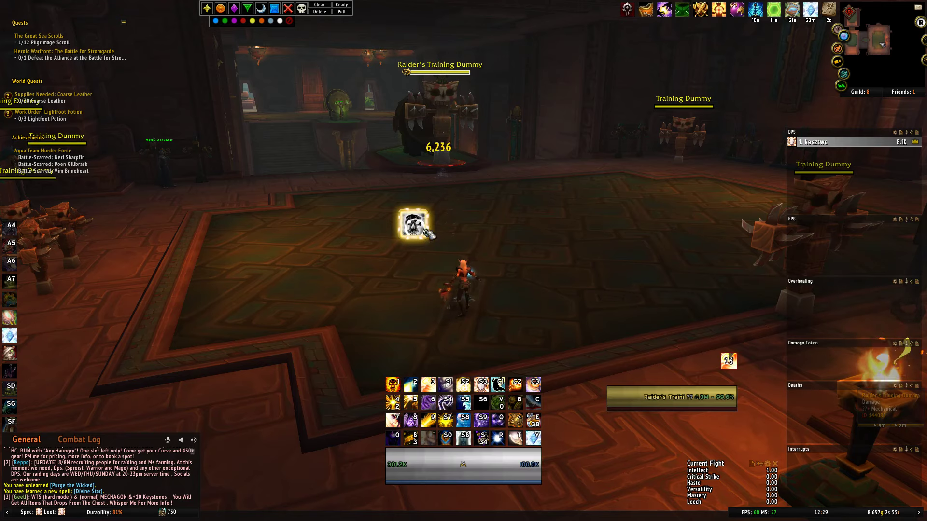
pyautogui.press('d')
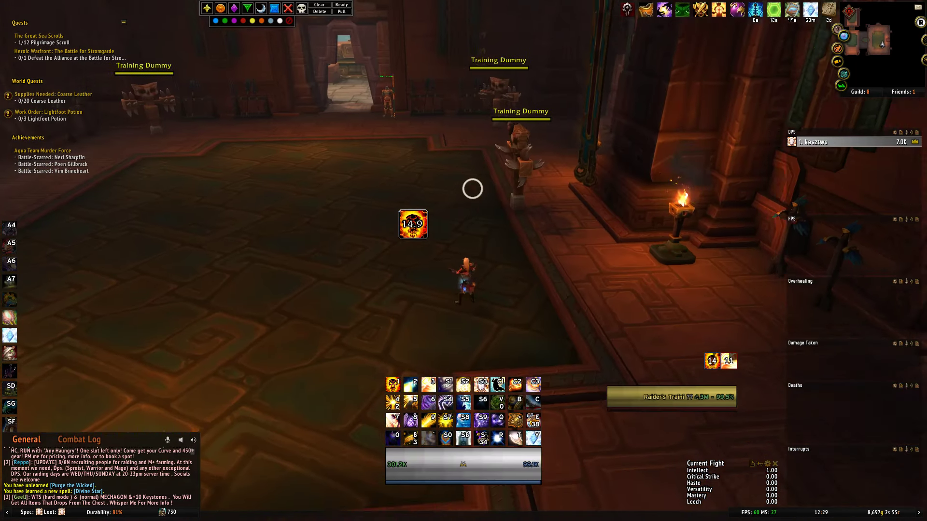
# - Switch the level 90 talent back to Purge the Wicked
pyautogui.press('n')
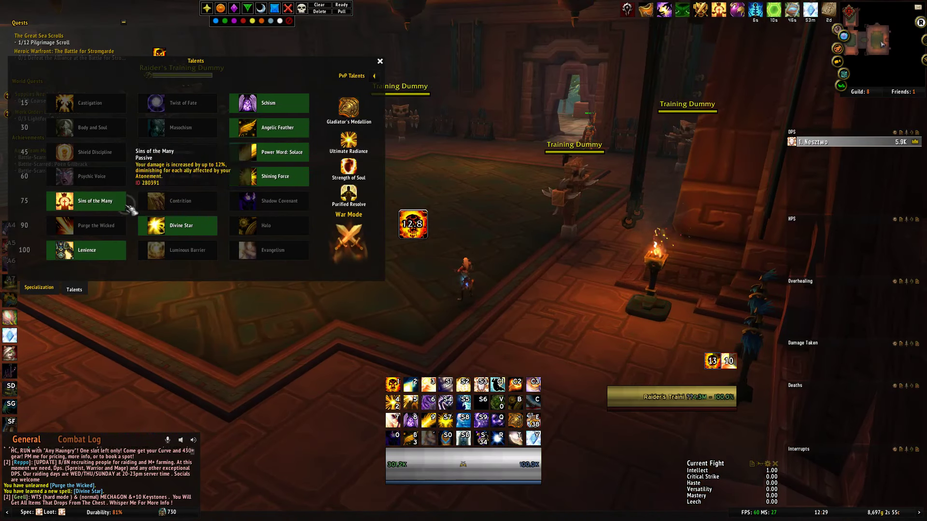
pyautogui.press('d')
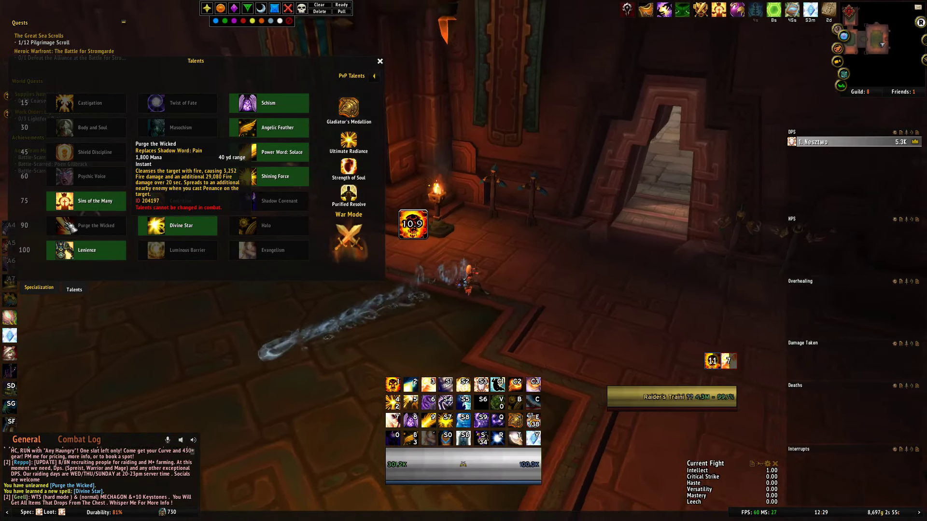
pyautogui.click(84, 226)
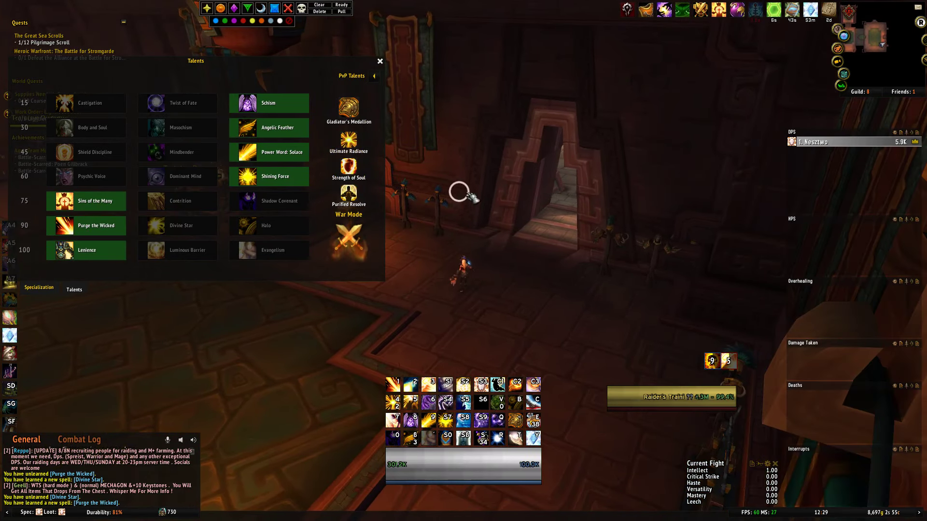
pyautogui.press('n')
pyautogui.press('a')
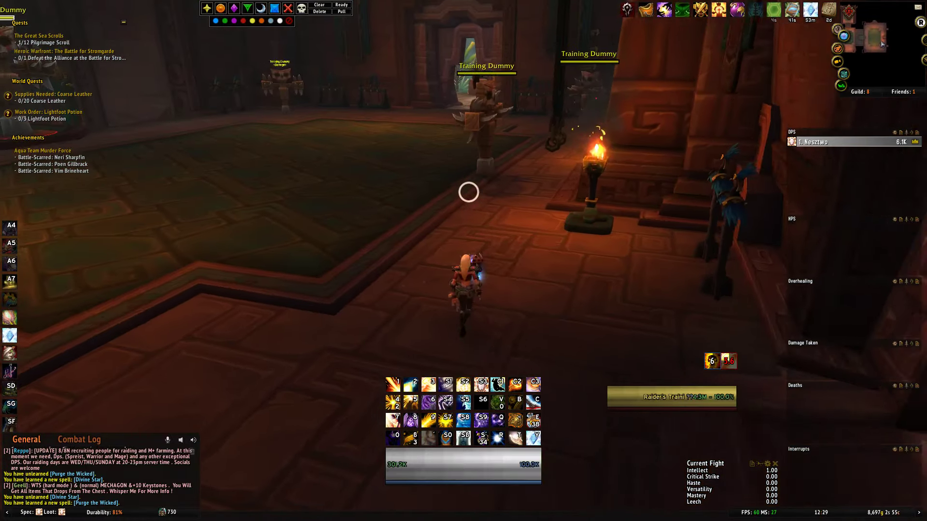
pyautogui.press('a')
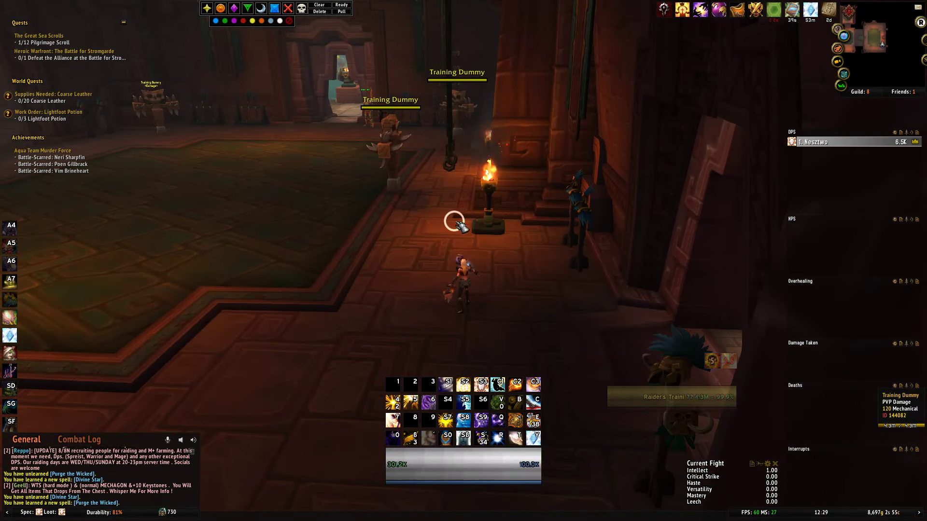
pyautogui.press('a')
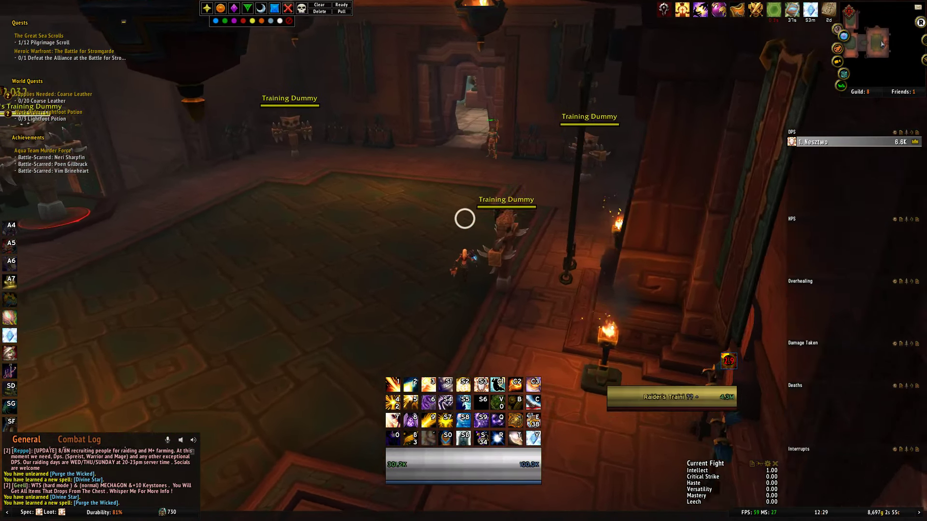
pyautogui.press('a')
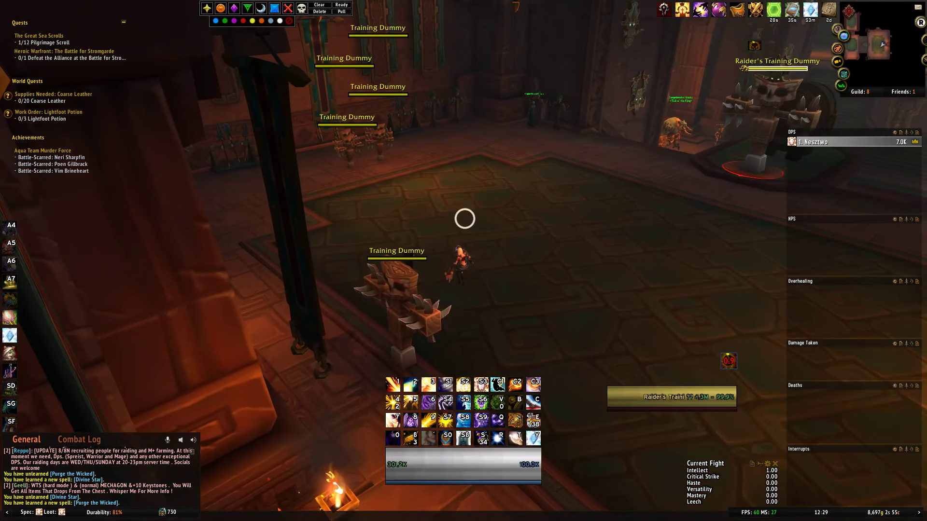
pyautogui.press('a')
pyautogui.press('n')
pyautogui.press('n')
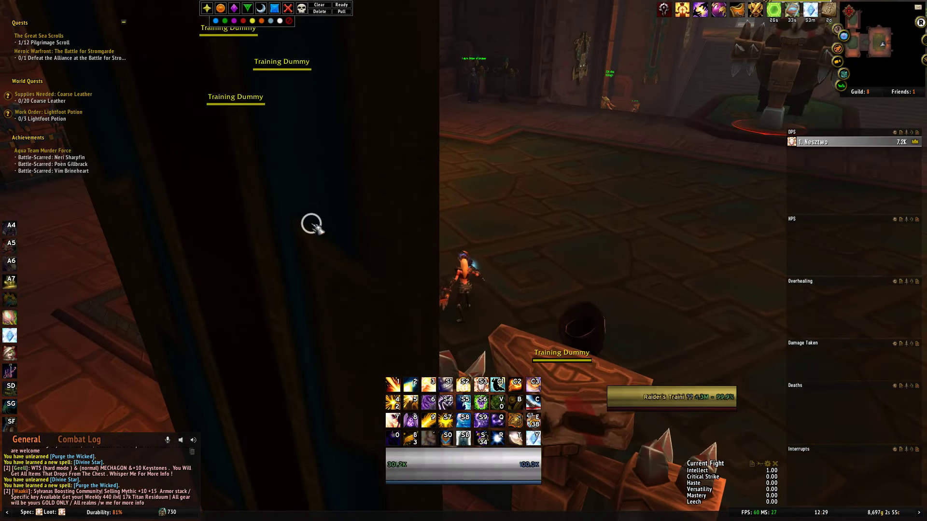
# - Open the WeakAuras options with /wa, review the Priest Dots group's load conditions and Player Class choices, and close the options
pyautogui.press('Return')
pyautogui.write('/wa')
pyautogui.press('Return')
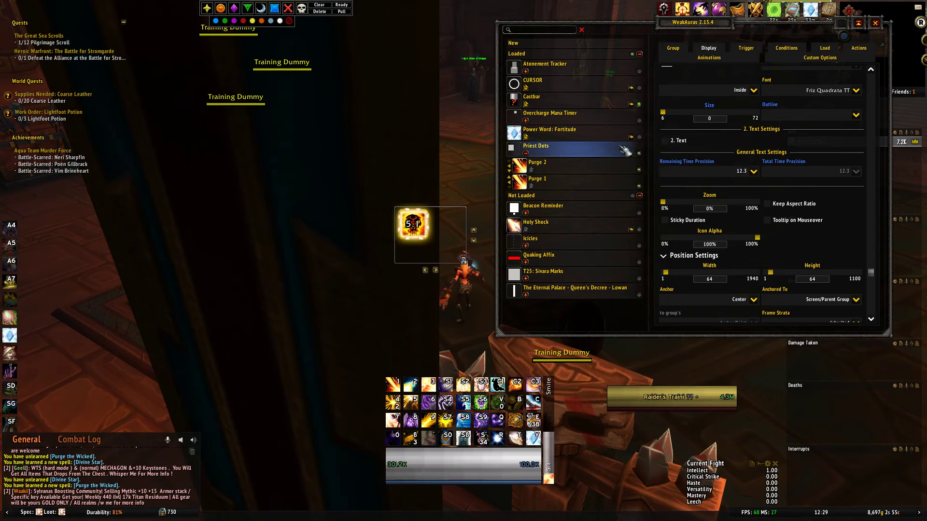
pyautogui.click(827, 48)
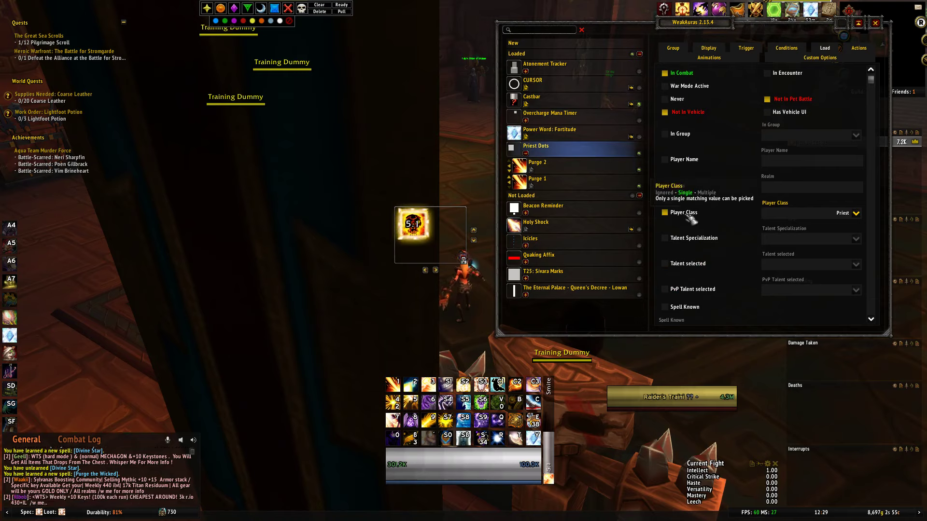
pyautogui.click(855, 213)
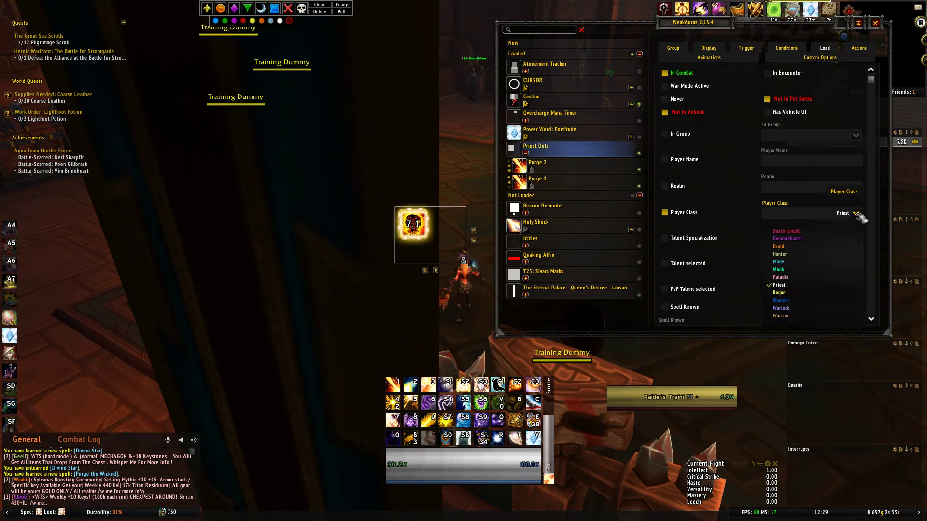
pyautogui.click(854, 214)
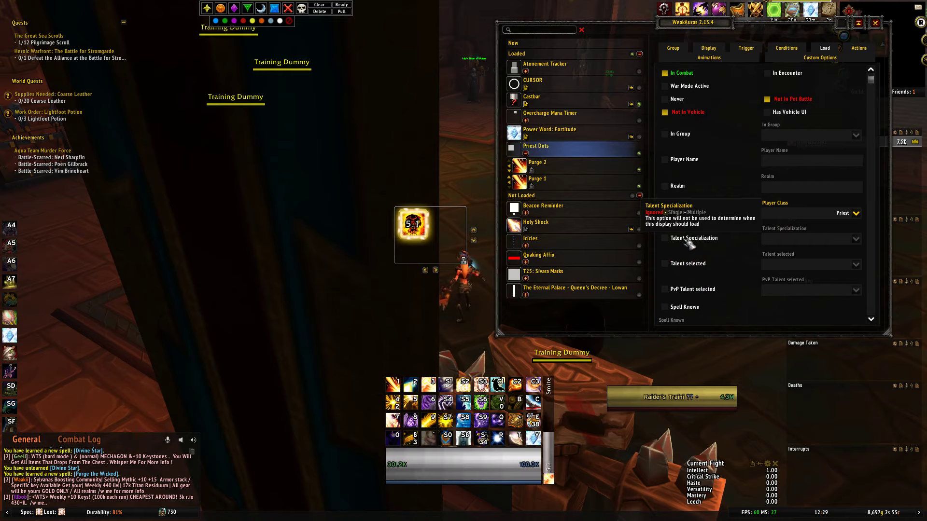
pyautogui.click(876, 23)
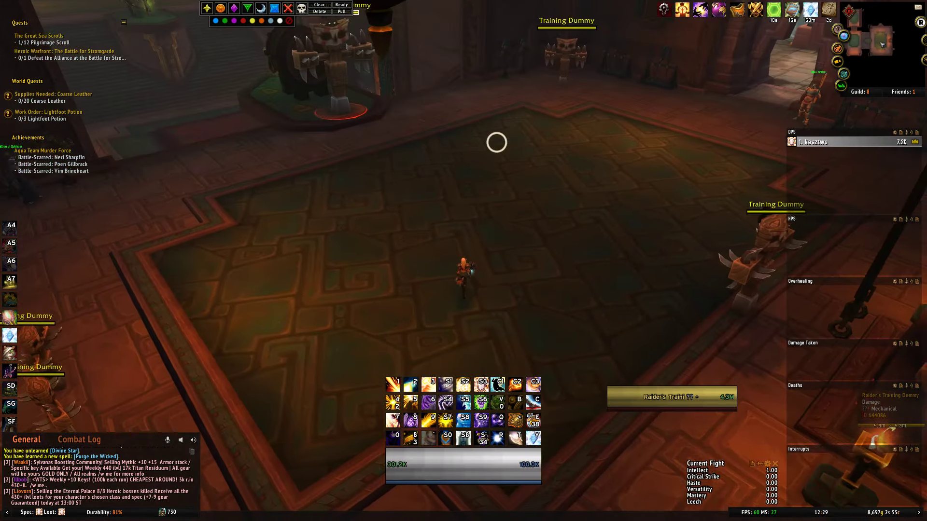
pyautogui.moveTo(496, 142); pyautogui.dragTo(498, 143)
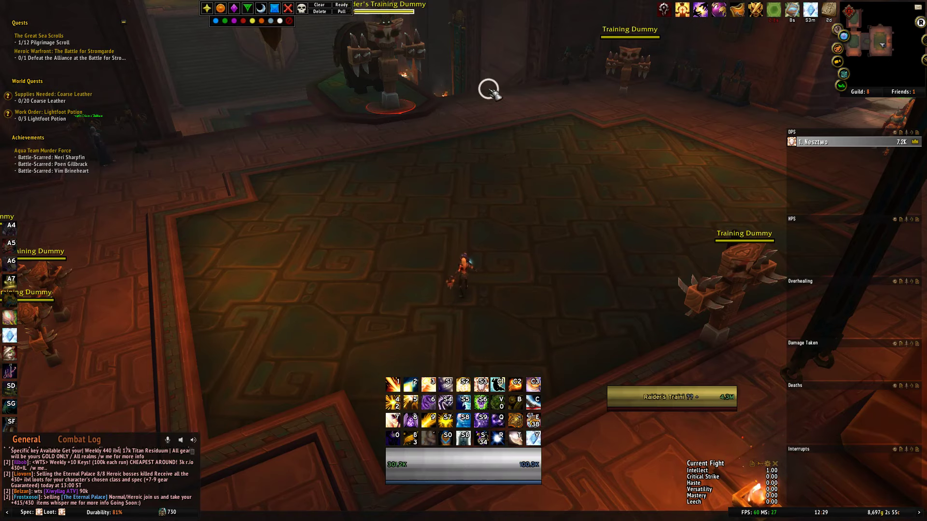
pyautogui.moveTo(518, 136); pyautogui.dragTo(517, 136)
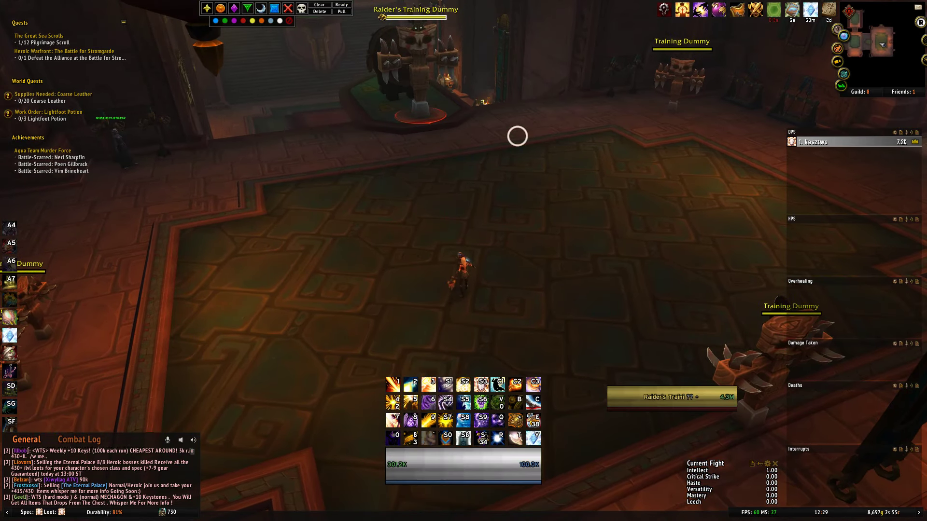